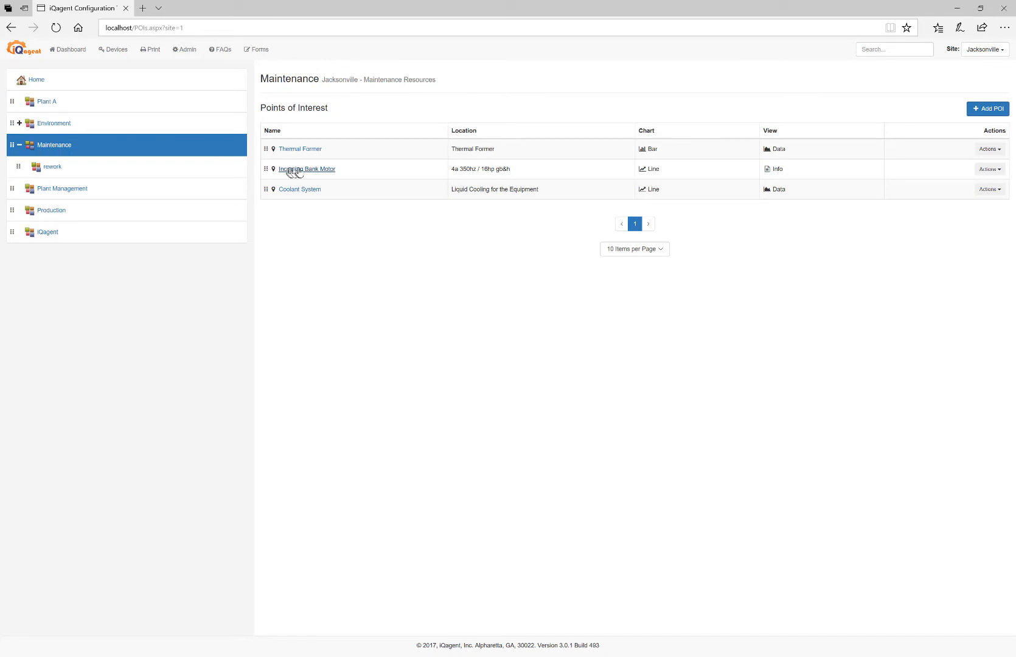
Step: Open the Incoming Bank Motor point of interest and review its Info View and Data View entries
left_click(299, 170)
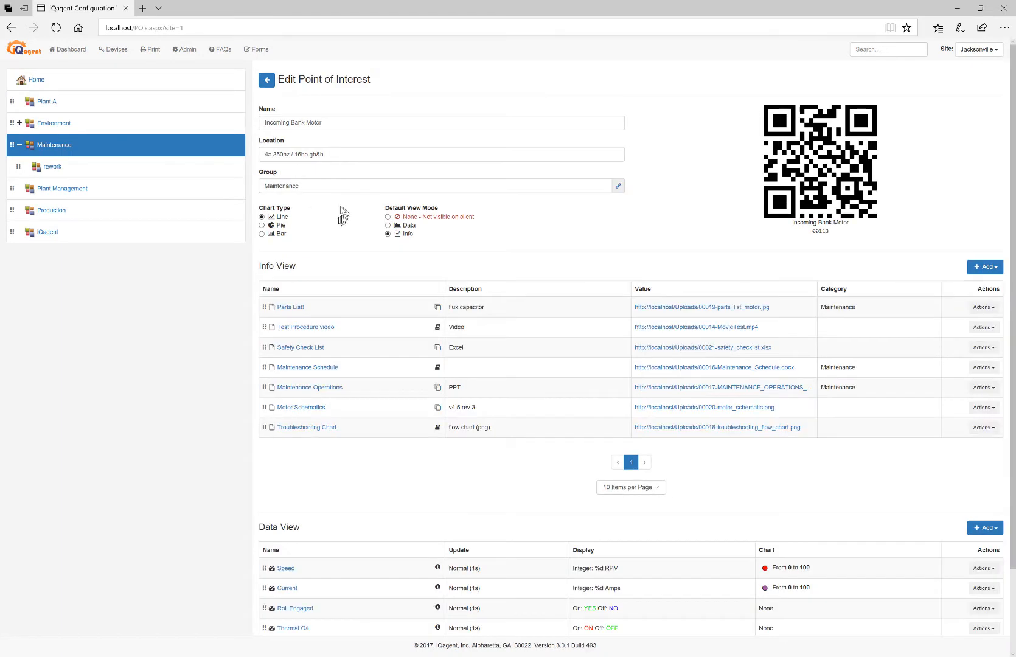
scroll(402, 268, "down", 2)
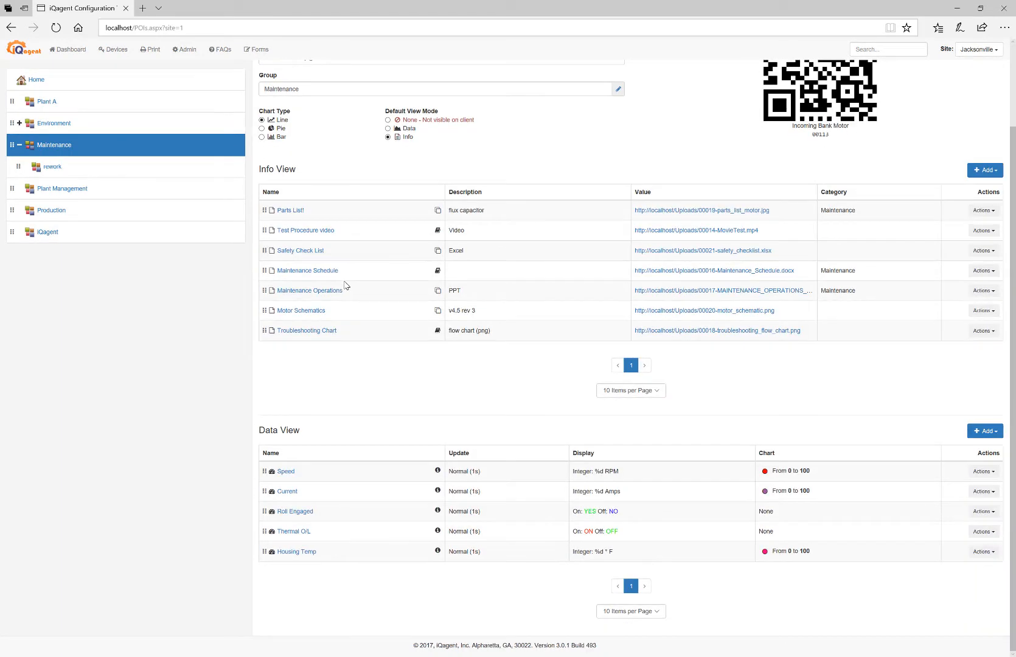
scroll(359, 450, "up", 2)
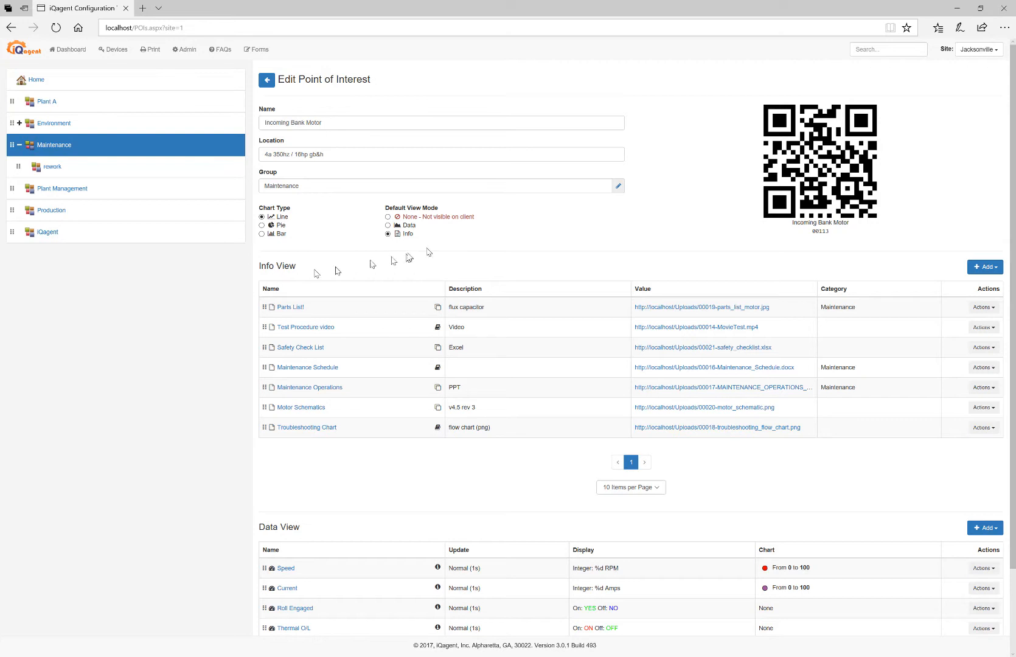
Step: Go to the Forms section, create a new form and add a Heading control to it
left_click(261, 50)
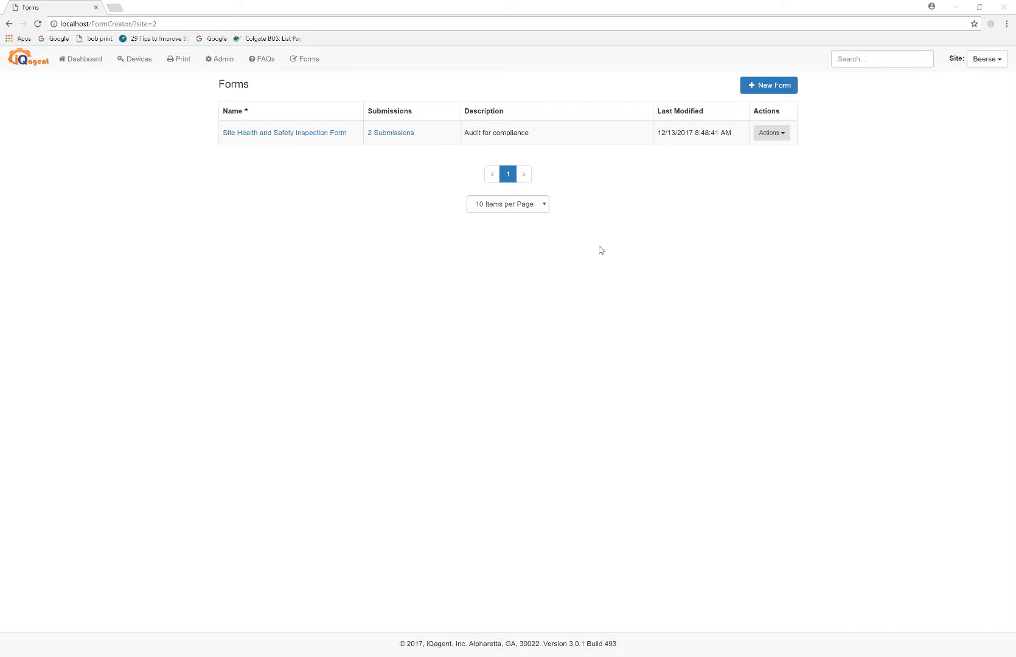
left_click(770, 85)
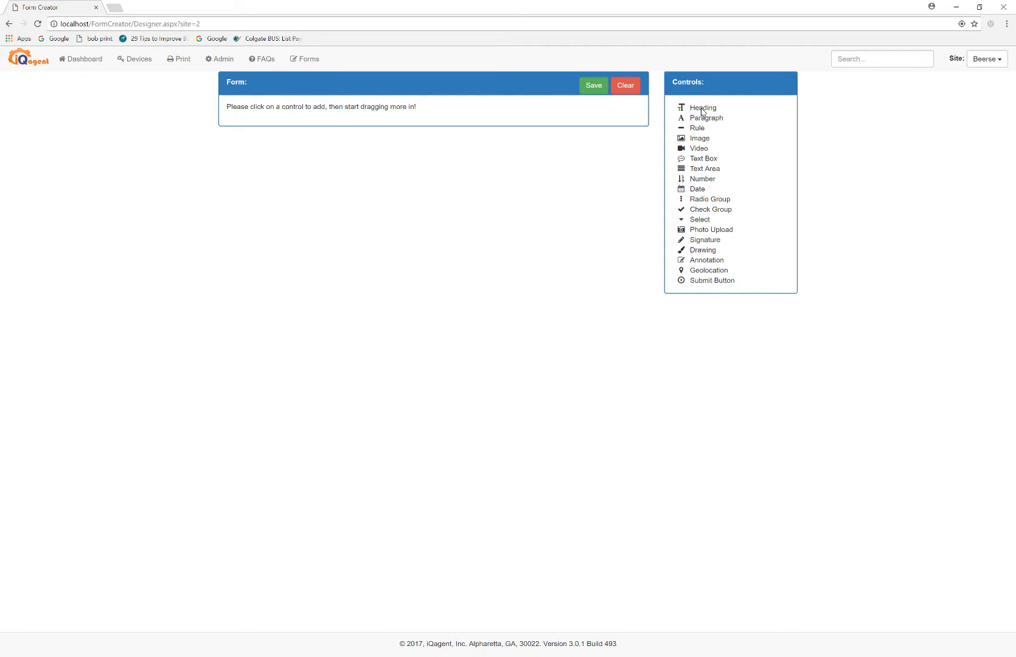
left_click(703, 108)
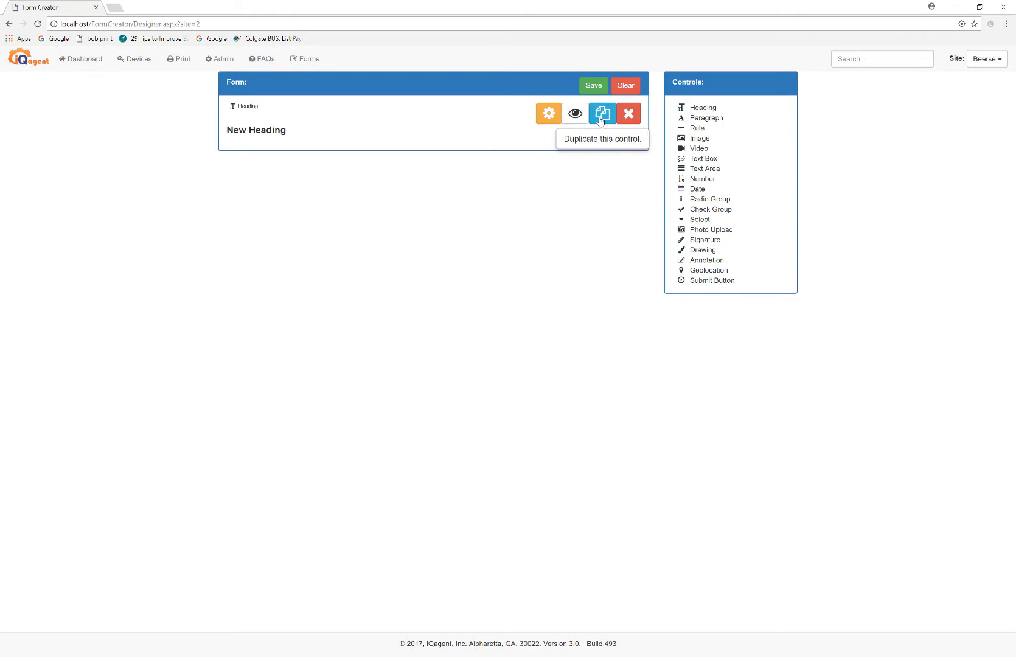
Step: Set the heading's text to "Daily Equipment Inspection form" and its size to Medium
left_click(550, 115)
left_click_drag(312, 202, 228, 195)
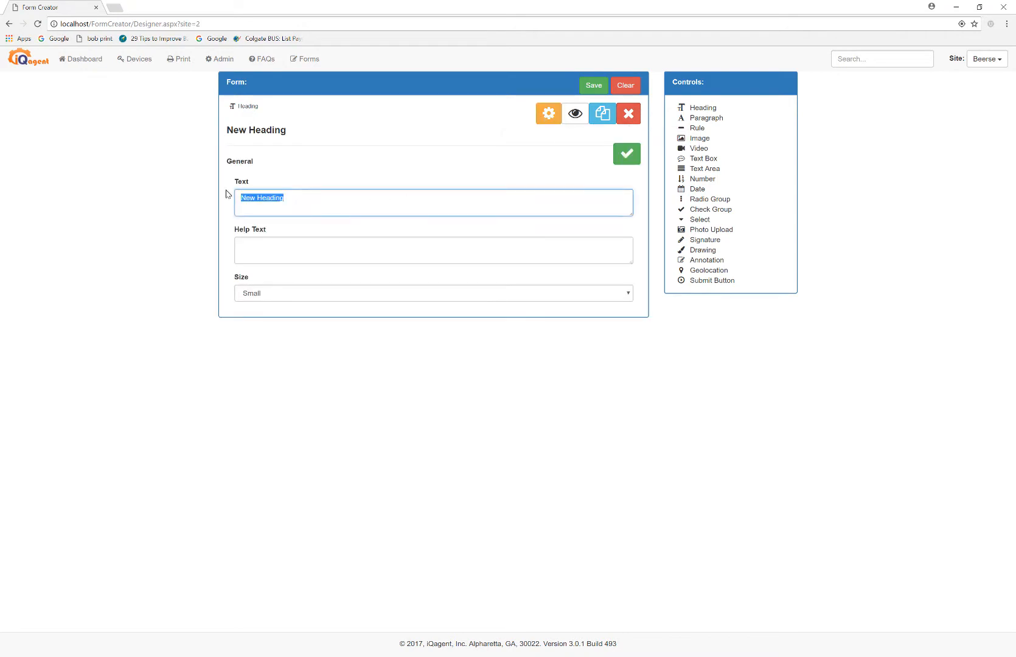
type("Daily Equipment Inspection form")
left_click(300, 296)
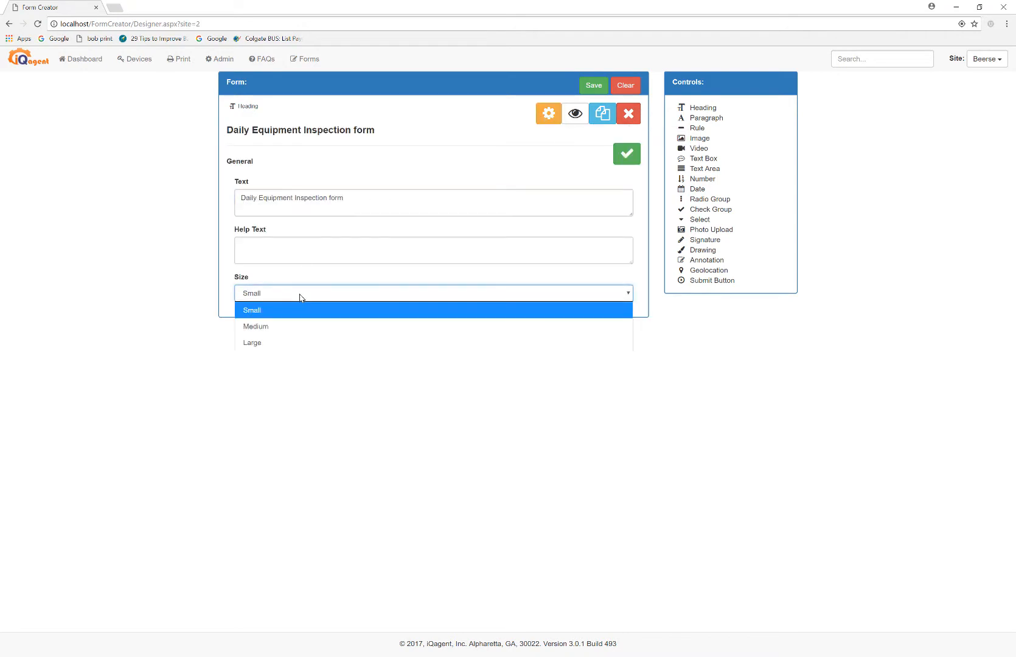
left_click(263, 329)
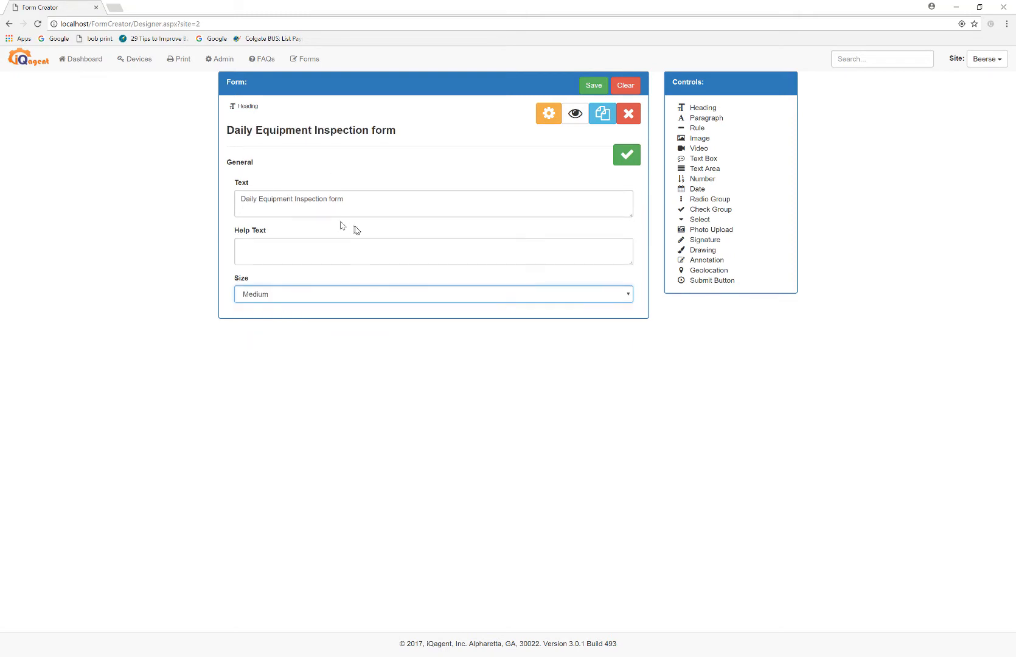
left_click(627, 163)
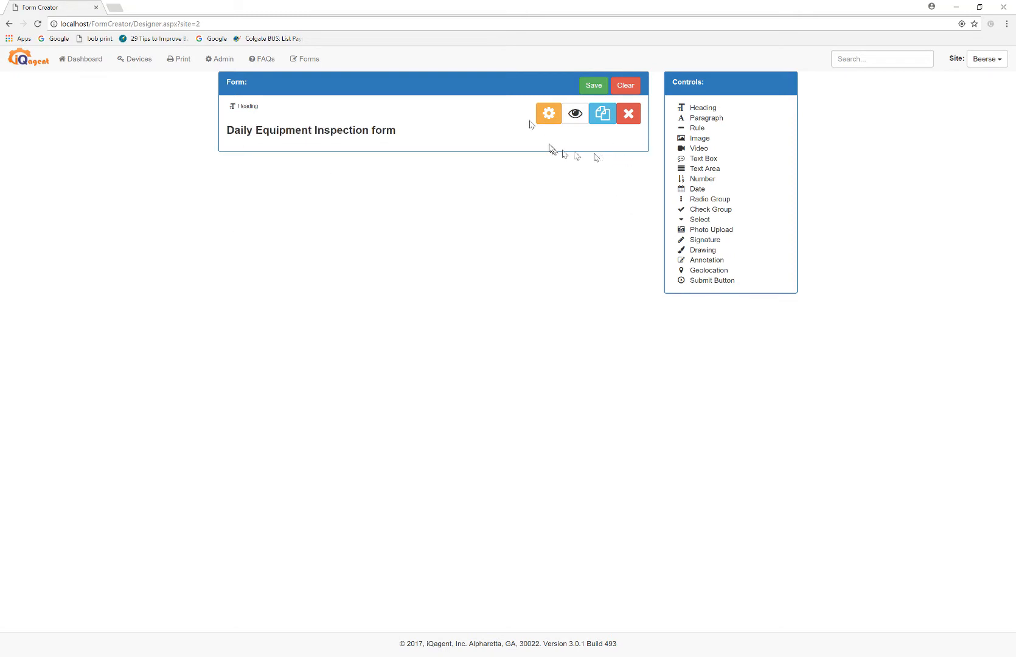
Step: Add a rule and a paragraph reading "Please inspect all critical production equipment for proper operation. document and report all issues below."
left_click(697, 128)
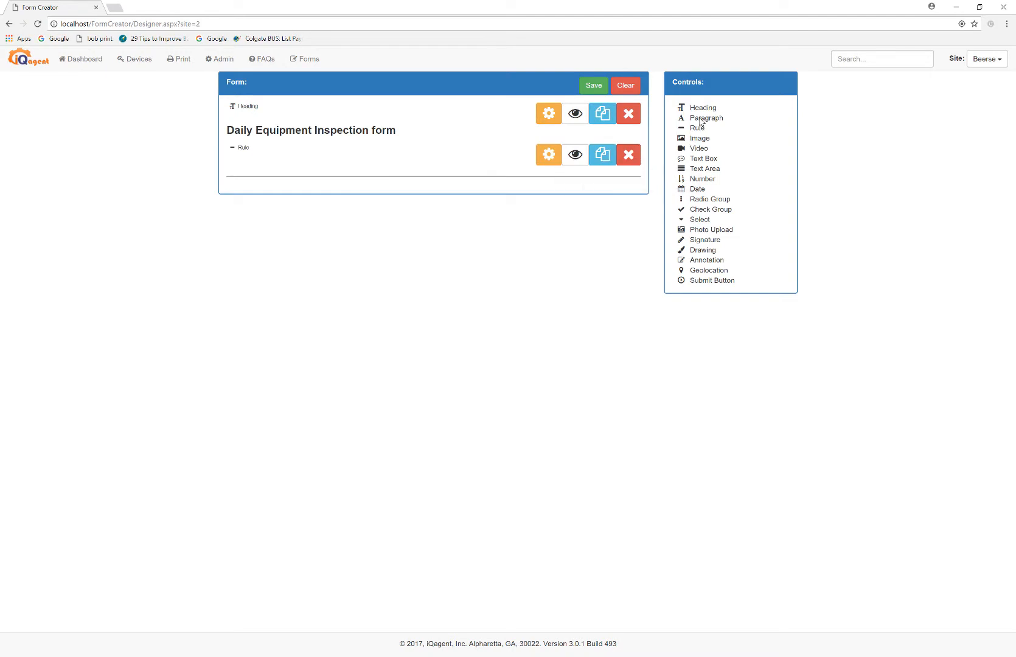
left_click(700, 121)
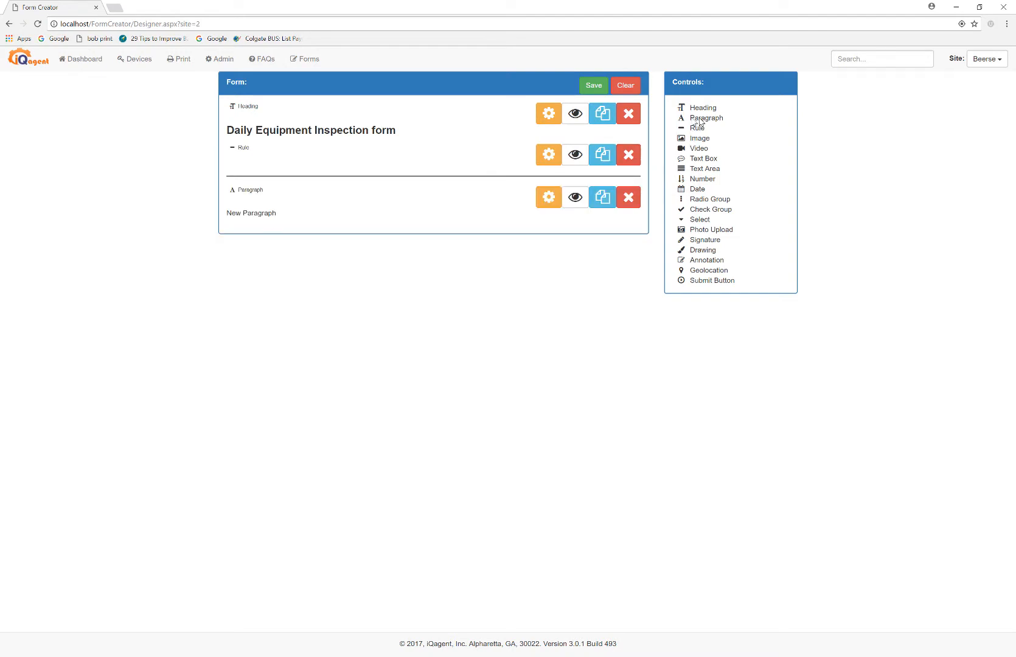
left_click(546, 199)
left_click_drag(317, 283, 103, 278)
type("Please inspect all critical production equipment for proper operation. document and report all issues below.")
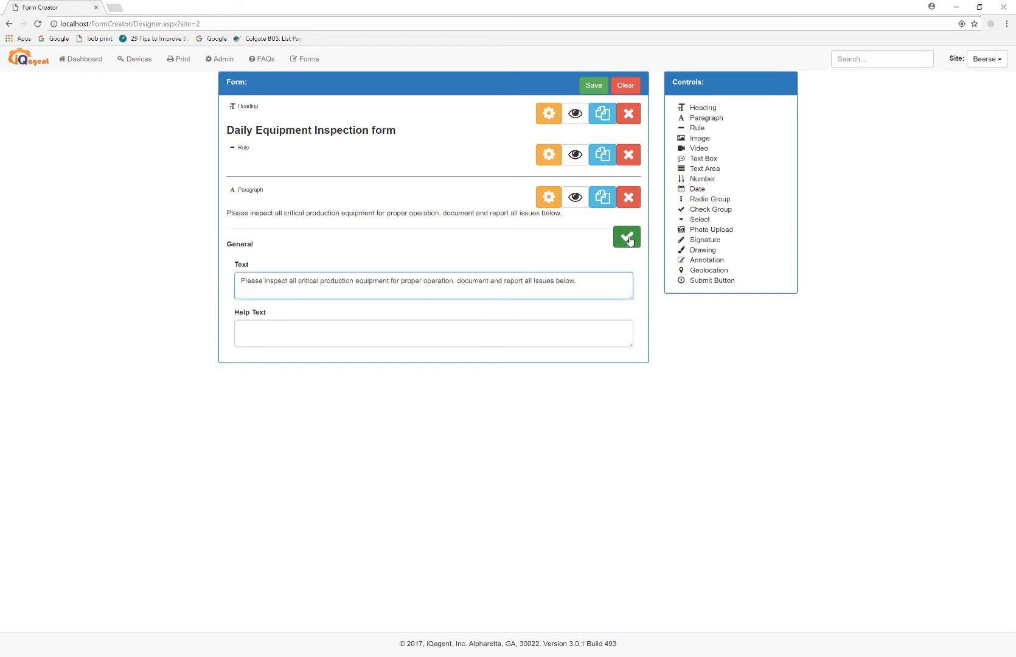
left_click(628, 239)
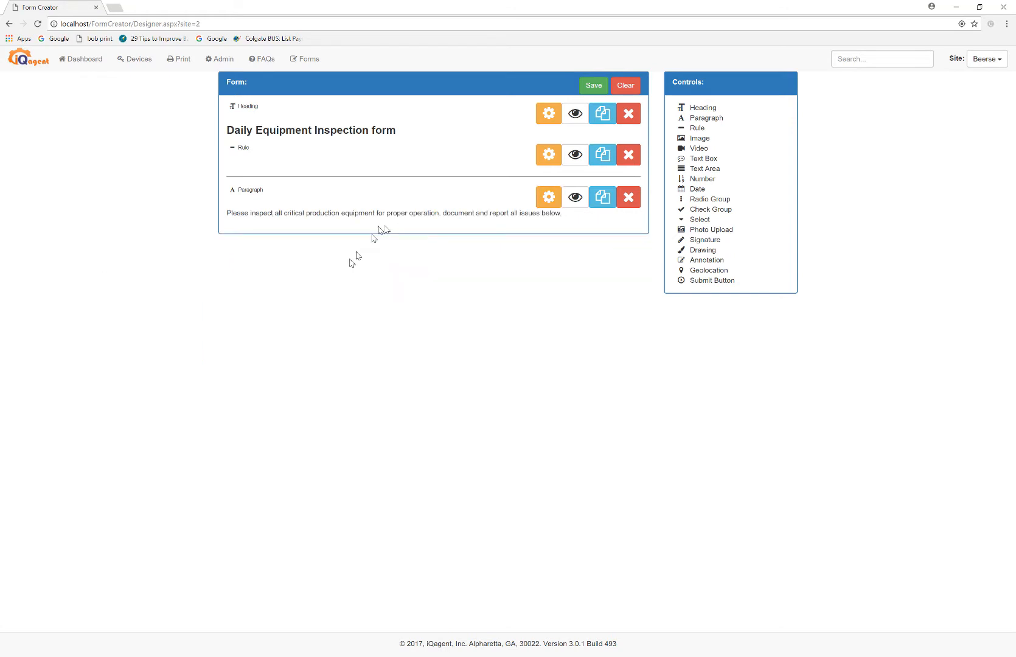
Step: Add a Date control below the paragraph and label it "Inspection Date"
left_click(697, 190)
left_click(549, 237)
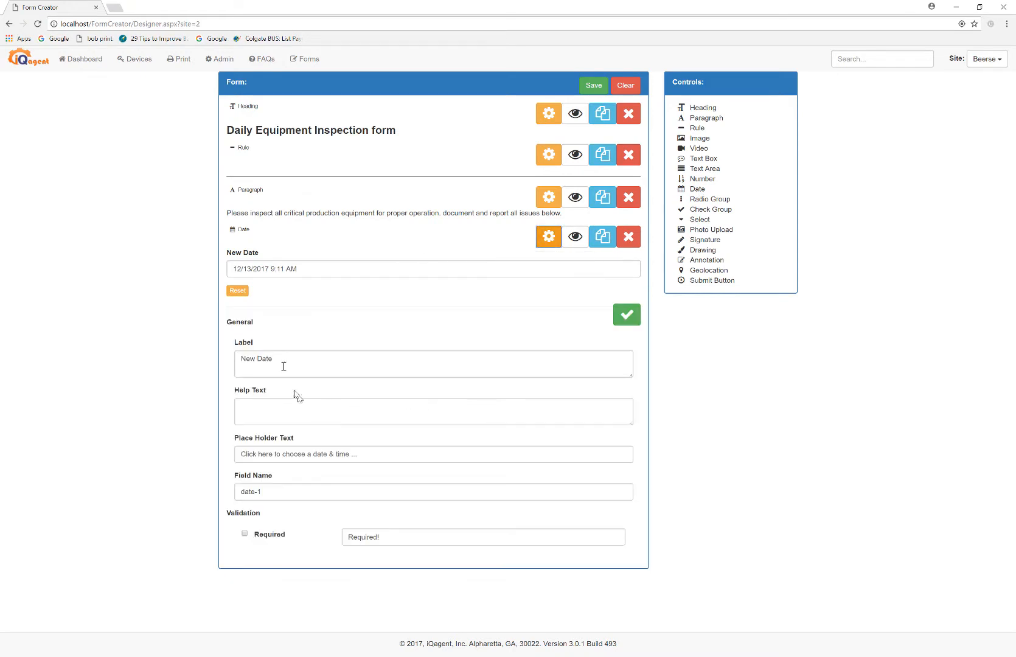
left_click(627, 314)
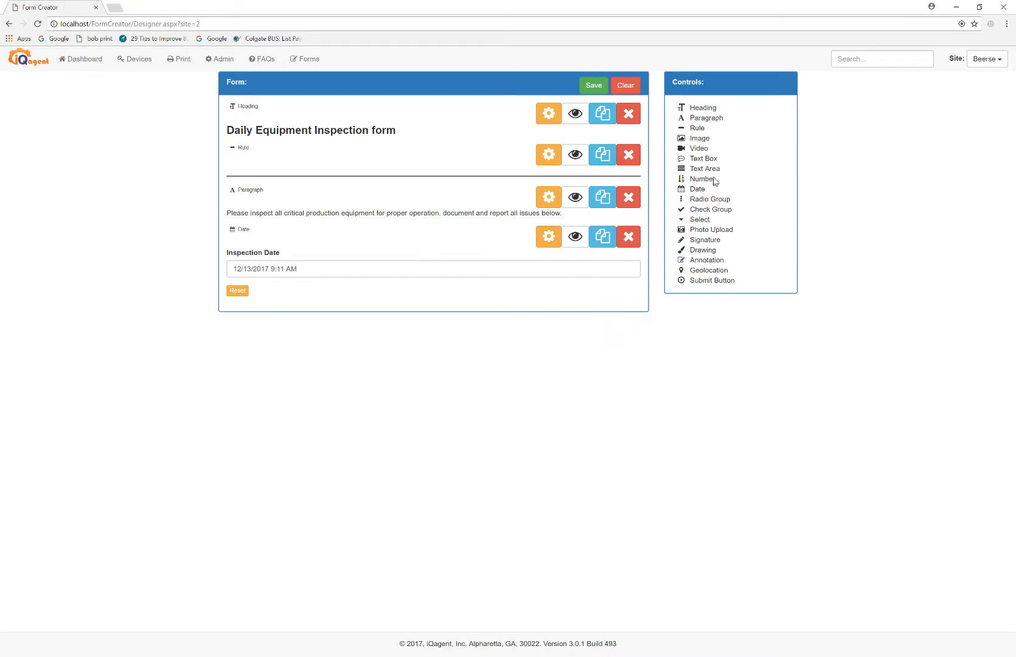
Step: Add a Text Box labelled "Name of Inspector" and move it above the Inspection Date control
left_click(705, 159)
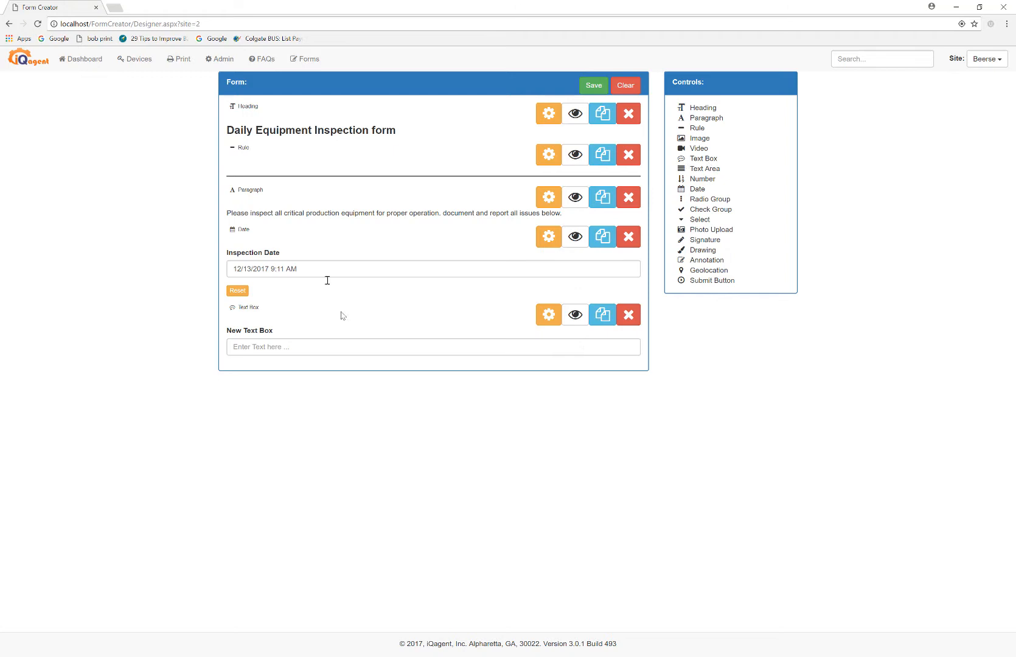
left_click(548, 314)
triple_click(293, 424)
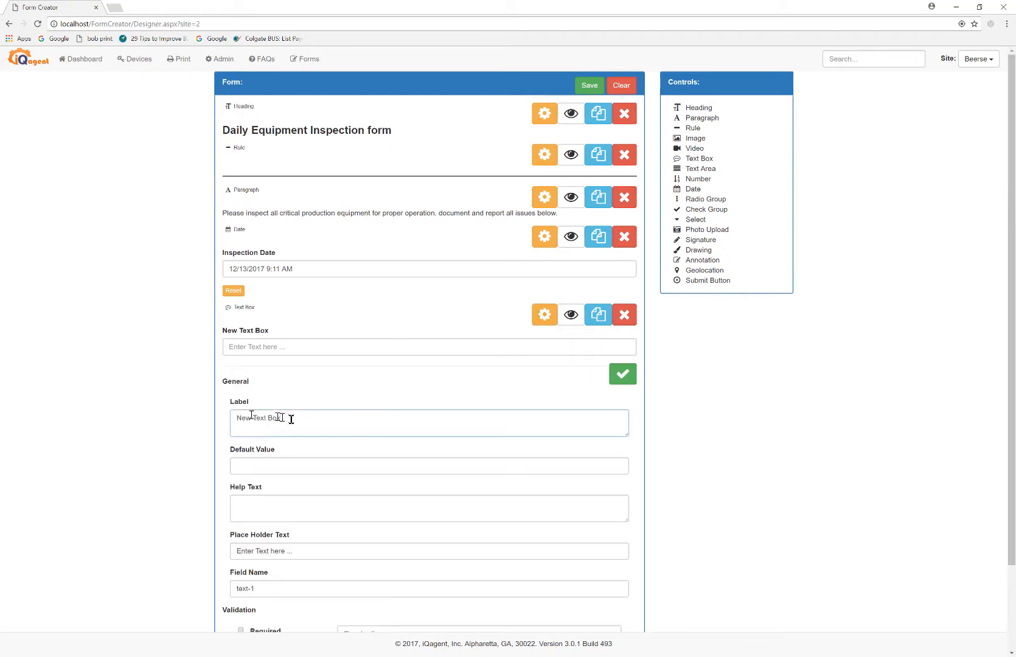
type("Name of Inspector")
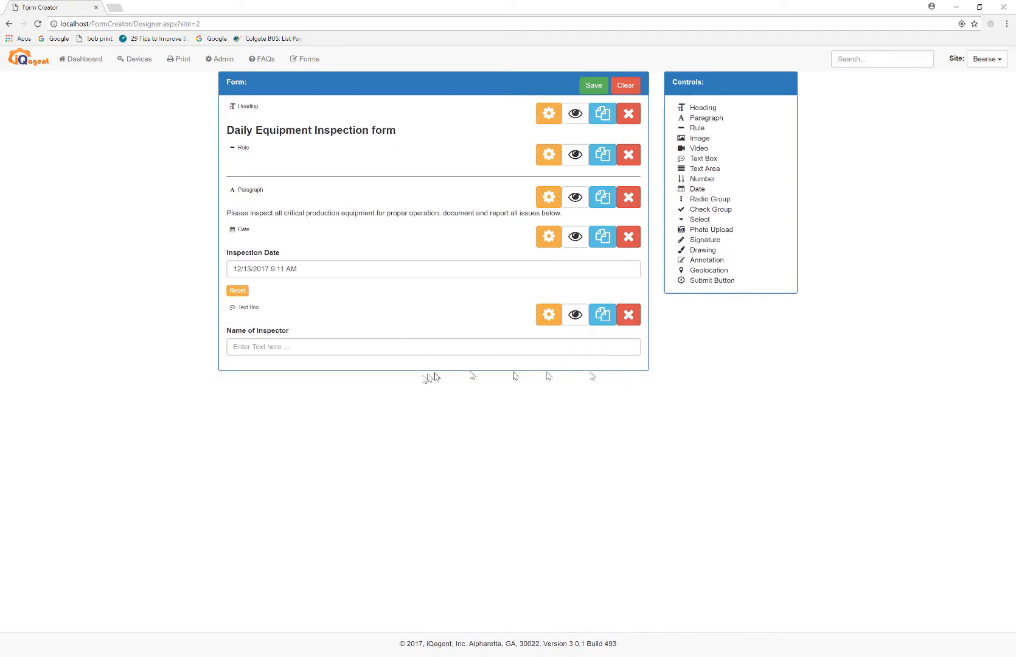
left_click(622, 373)
left_click_drag(298, 310, 290, 249)
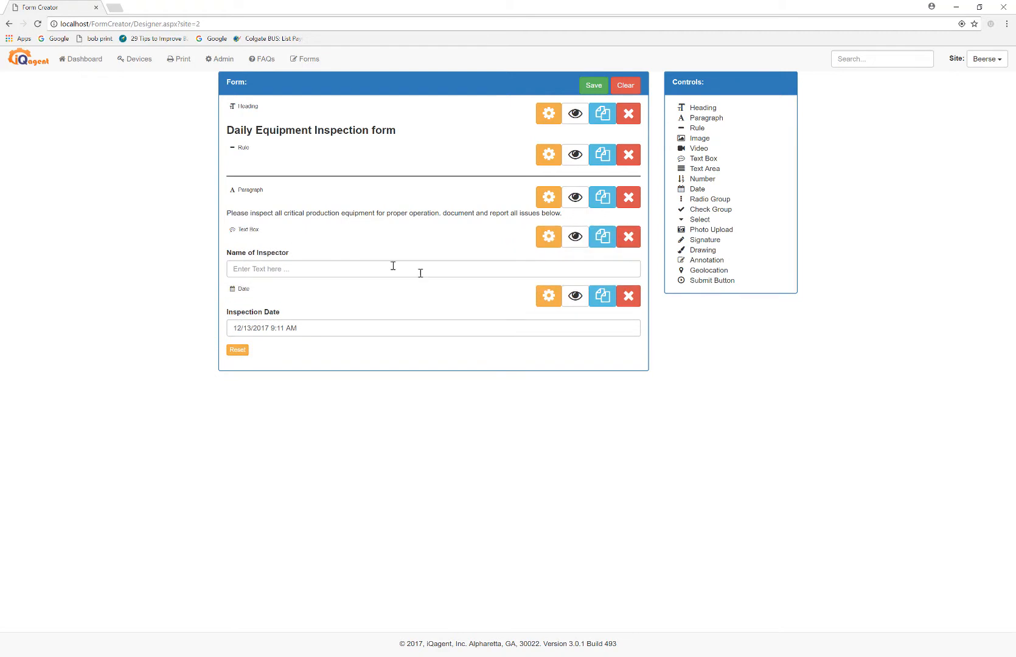
Step: Add another Text Box at the end of the form and label it "Equipment Name"
left_click(704, 158)
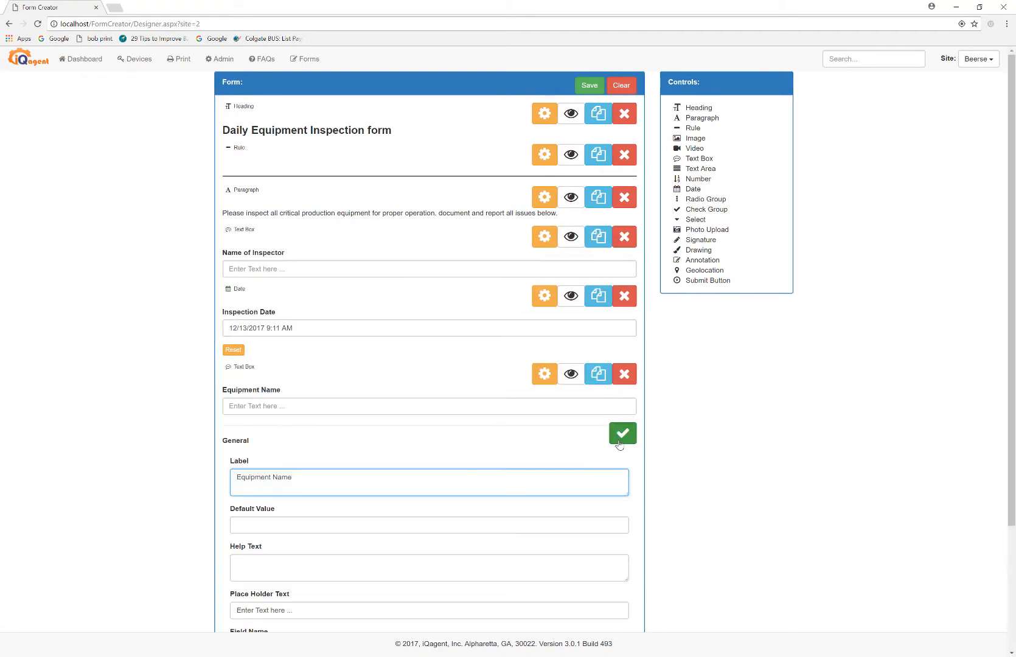
left_click(622, 434)
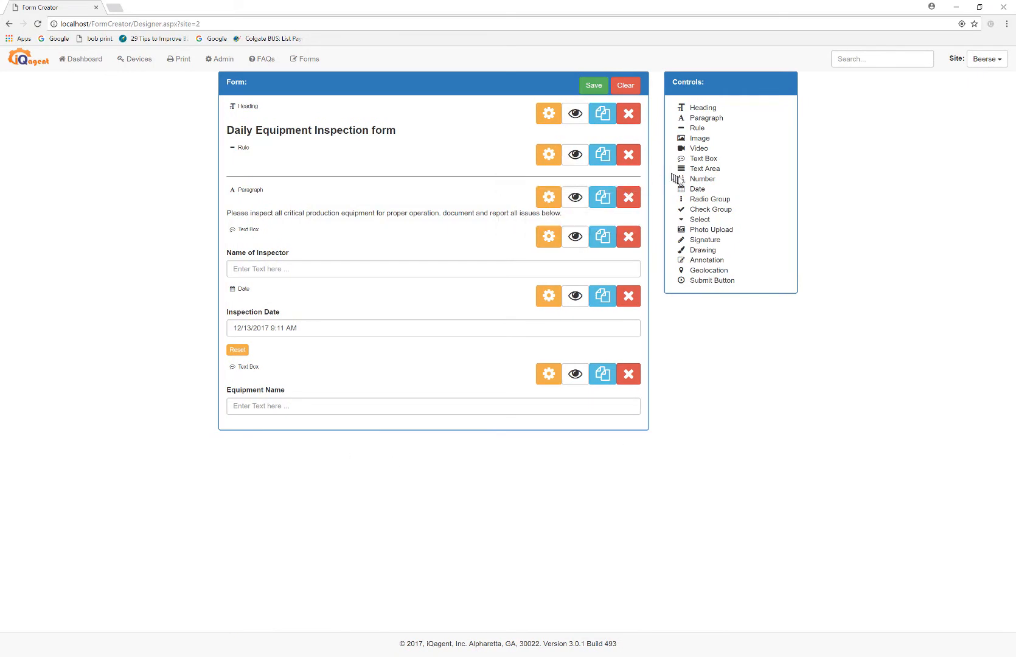
Step: Add a Select control labelled "Select Area:" and label its two options Production and Engineering
left_click(700, 219)
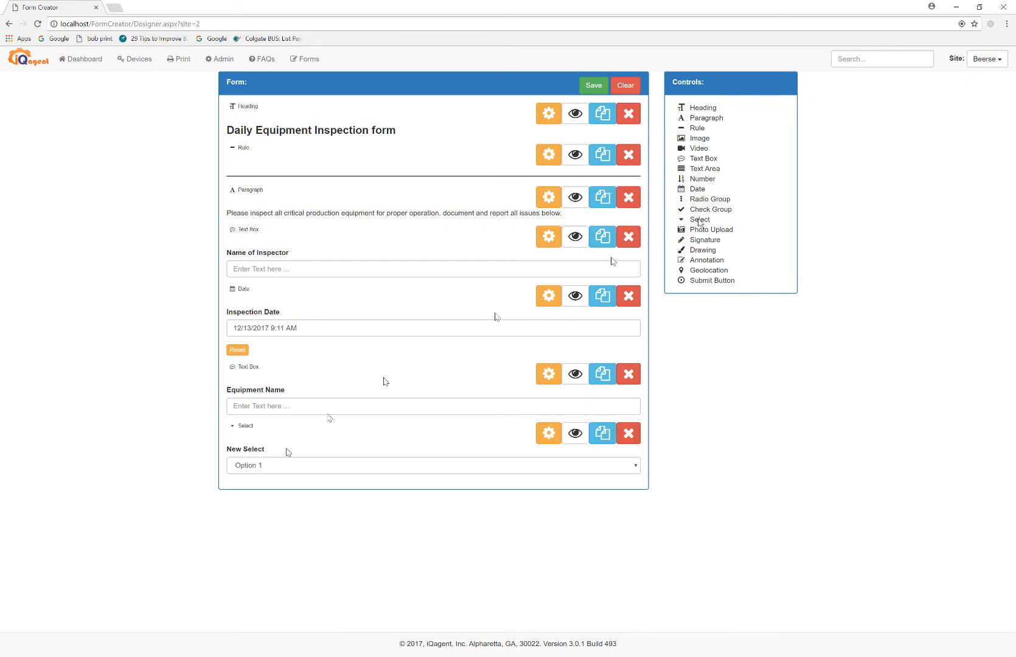
left_click(545, 437)
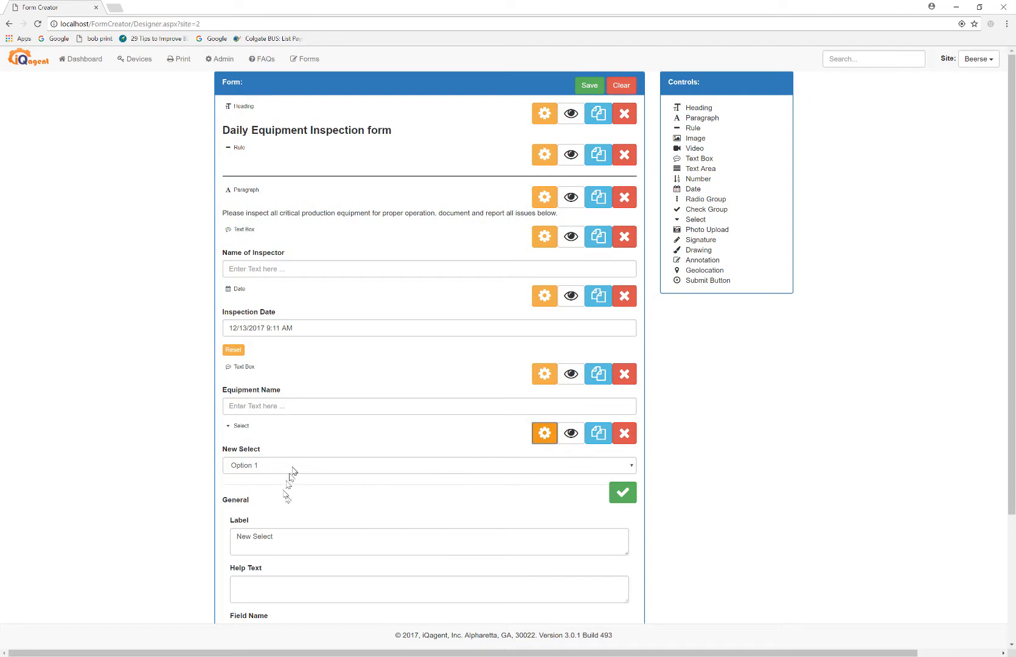
scroll(287, 480, "down", 3)
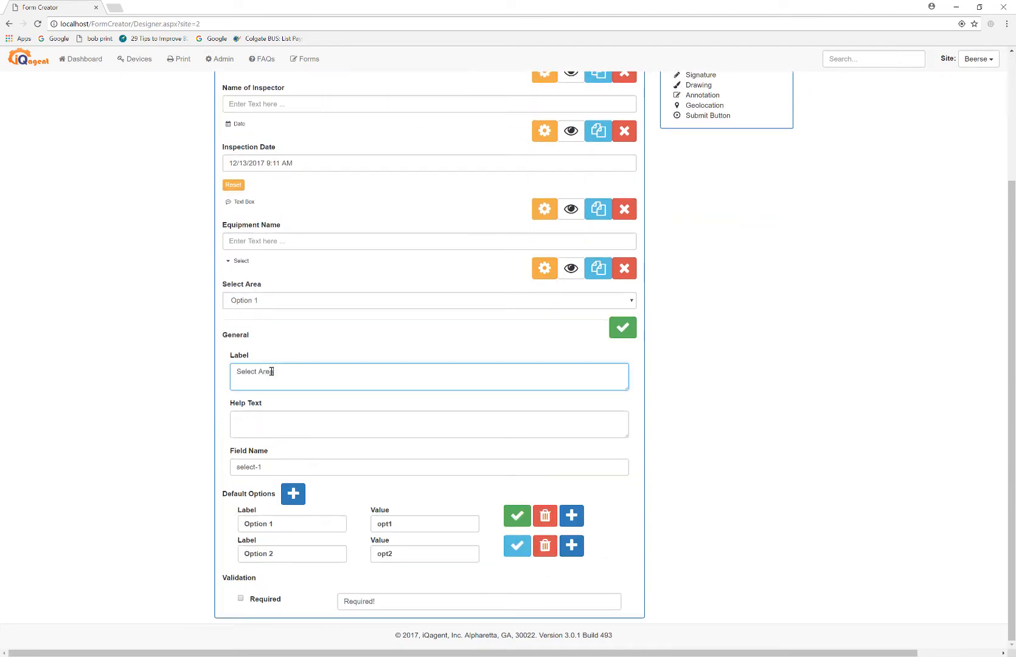
left_click_drag(278, 524, 222, 524)
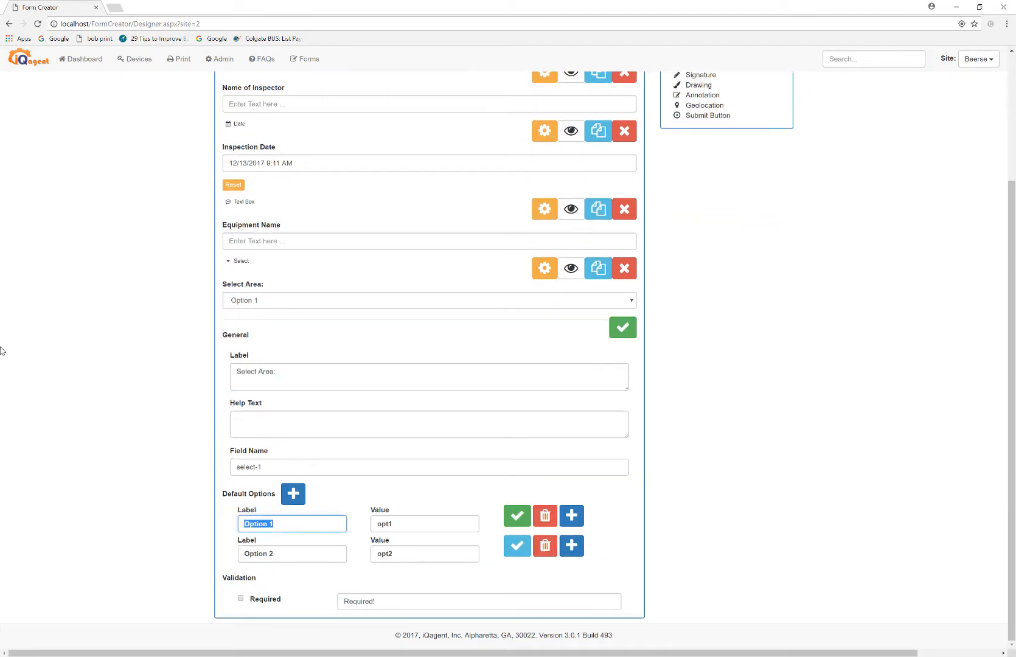
type("Produc")
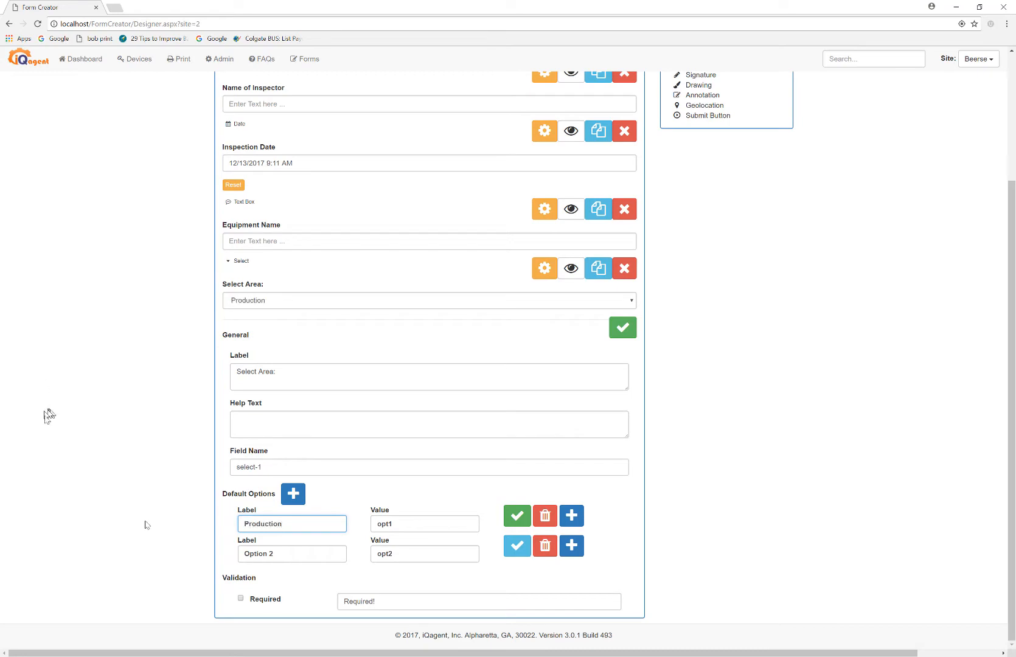
triple_click(278, 555)
type("Engineering")
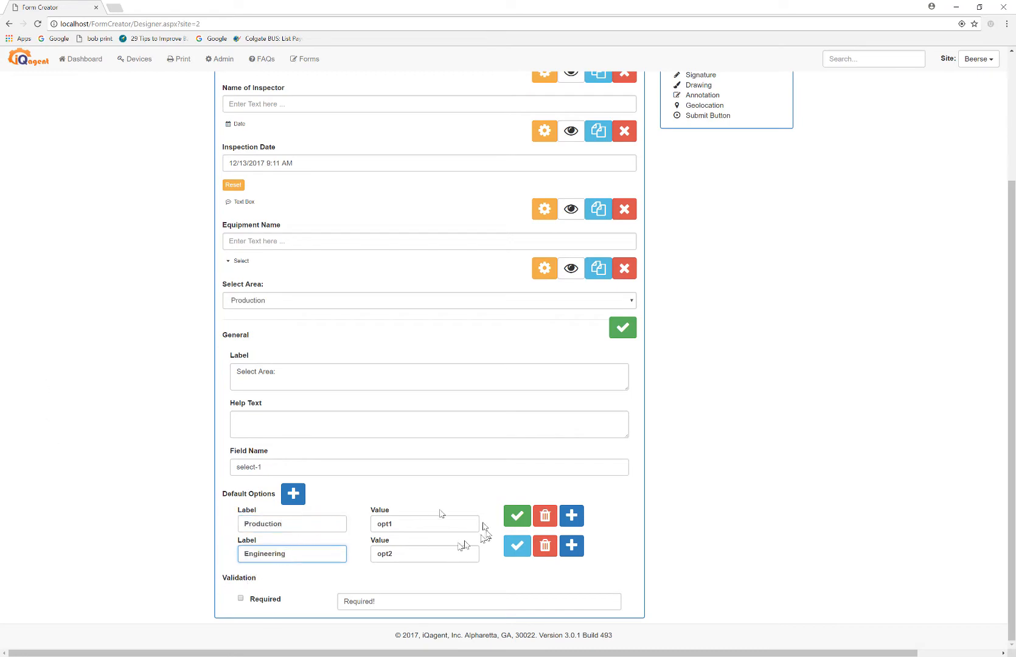
Step: Add a third area option labelled QA and set the values to Production, Engineering and QA, matching the labels
left_click(291, 494)
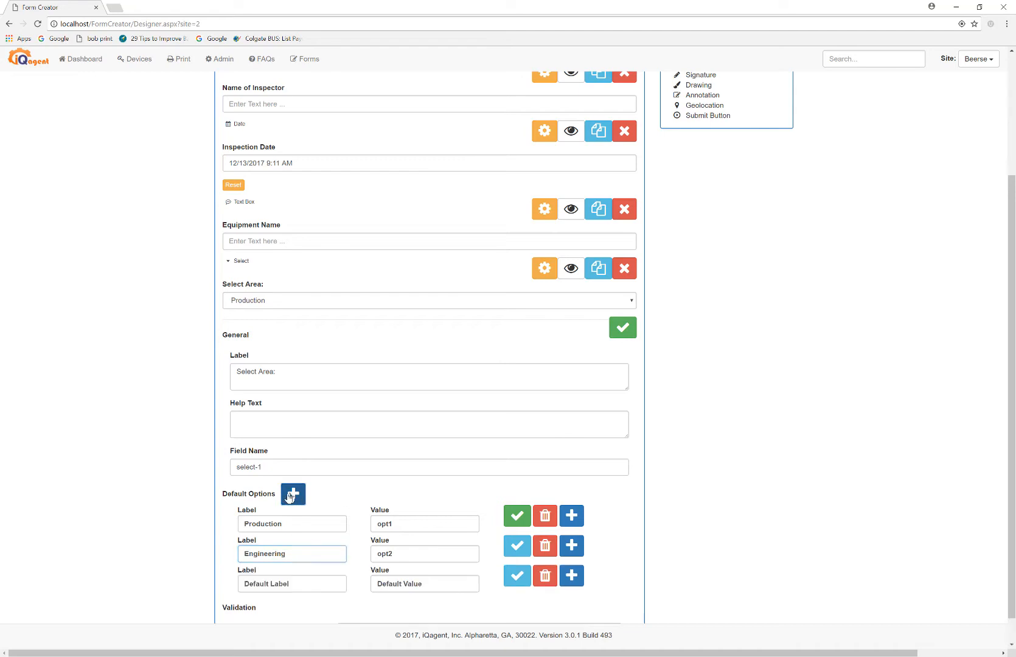
triple_click(296, 586)
type("Q")
key("Tab")
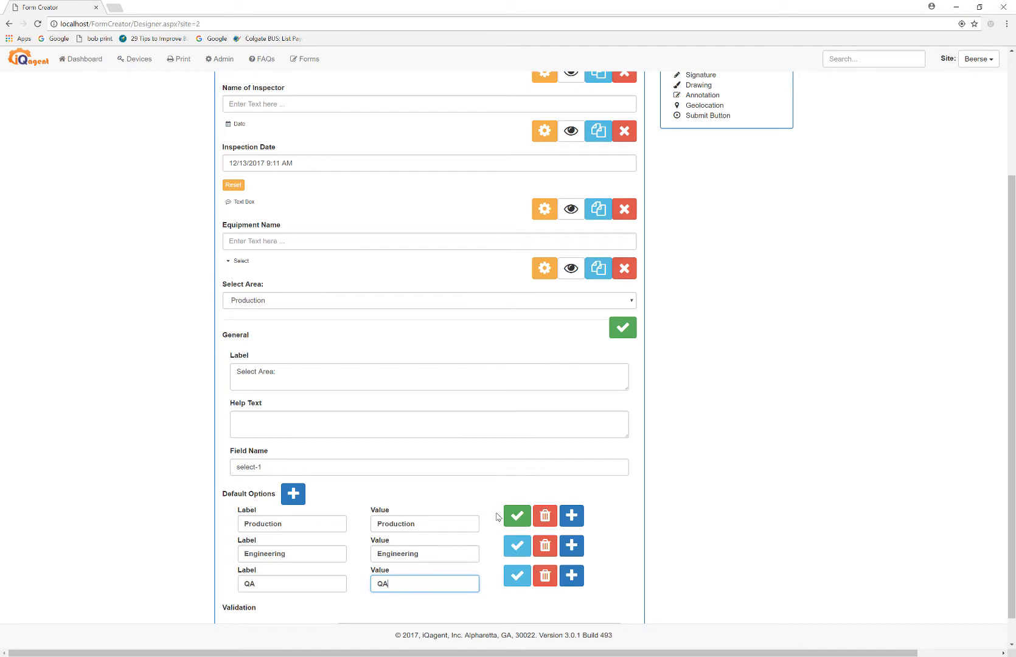
left_click(622, 328)
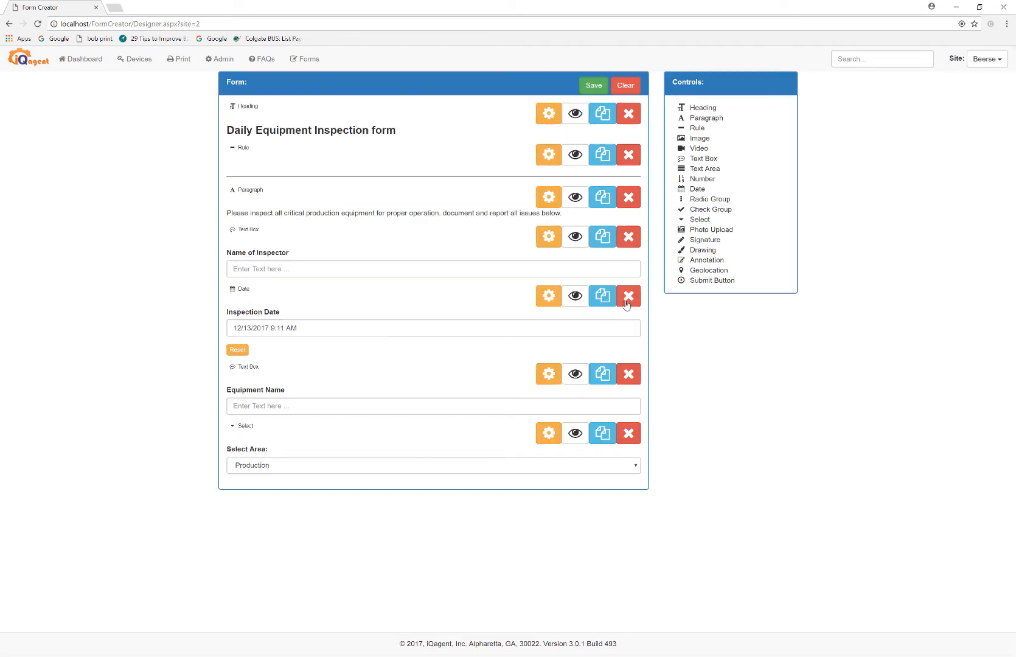
Step: Add a Radio Group below the area selection and label it "Is production running?"
left_click(704, 201)
left_click(548, 494)
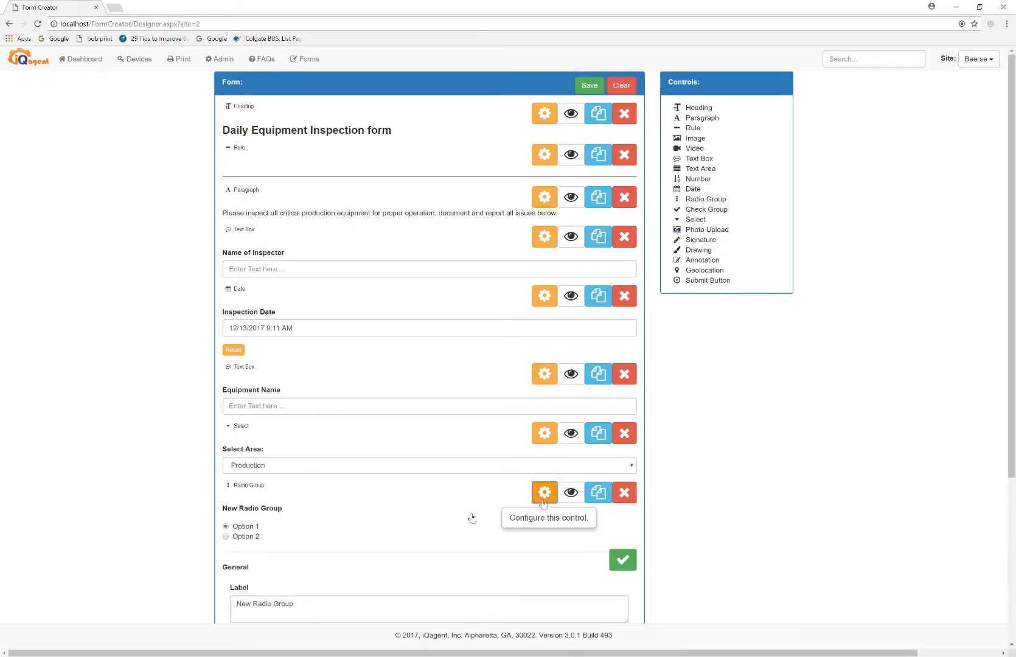
scroll(464, 517, "down", 3)
left_click_drag(295, 402, 210, 407)
type("Is production running?")
Step: Label the radio group's two options Yes and No, and give each a value matching its label
left_click_drag(275, 551, 233, 552)
type("Y")
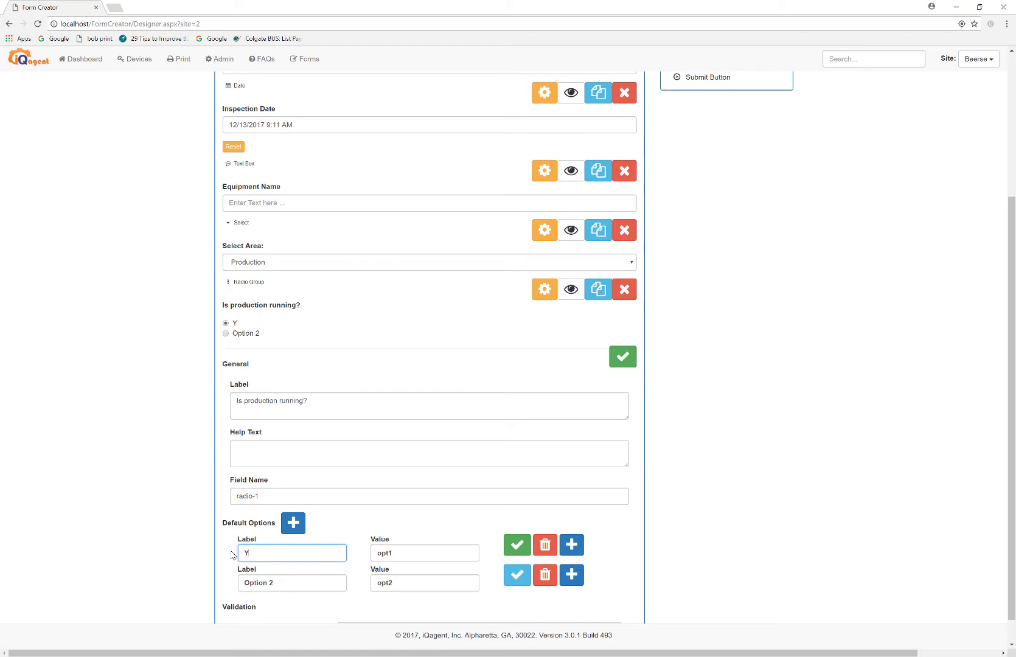
left_click_drag(290, 584, 233, 590)
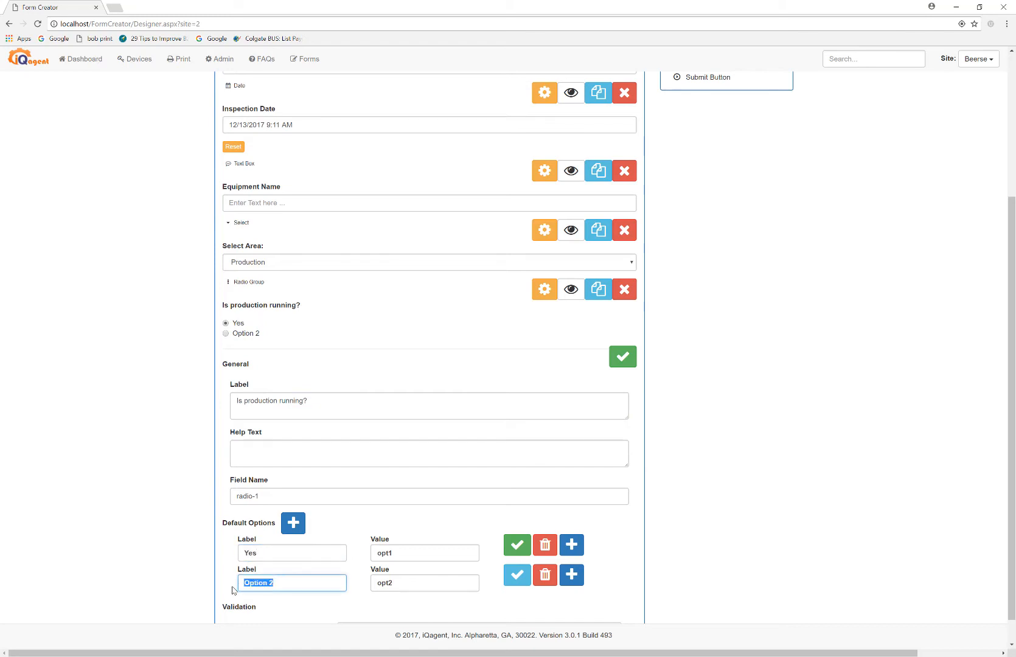
type("No")
key("Tab")
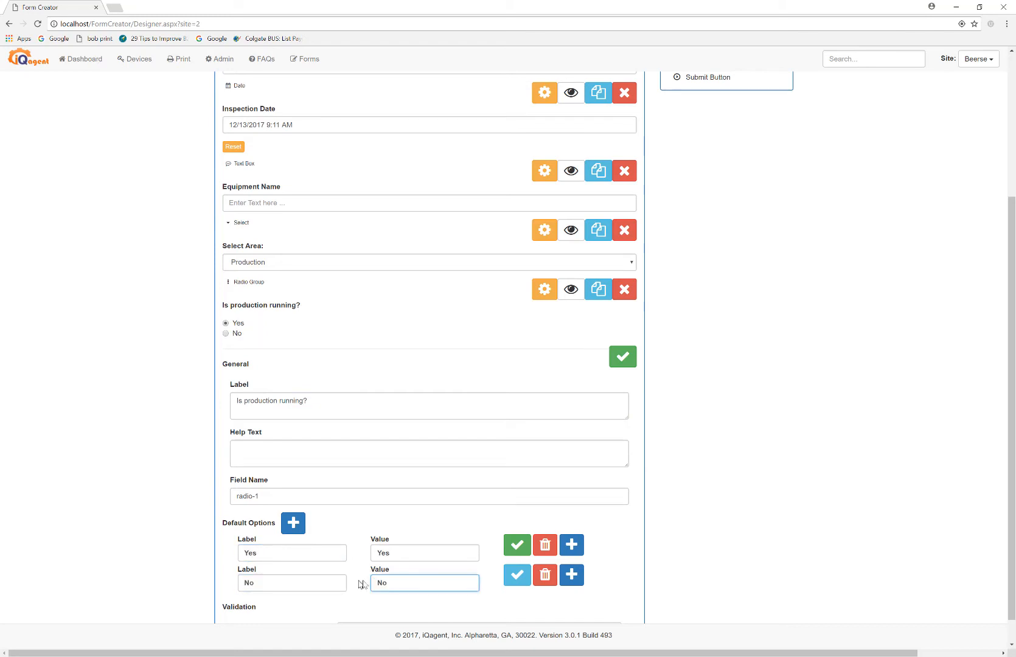
Step: Add a Signature control below the production question and label it "Production Supervisor's Signature"
left_click(623, 356)
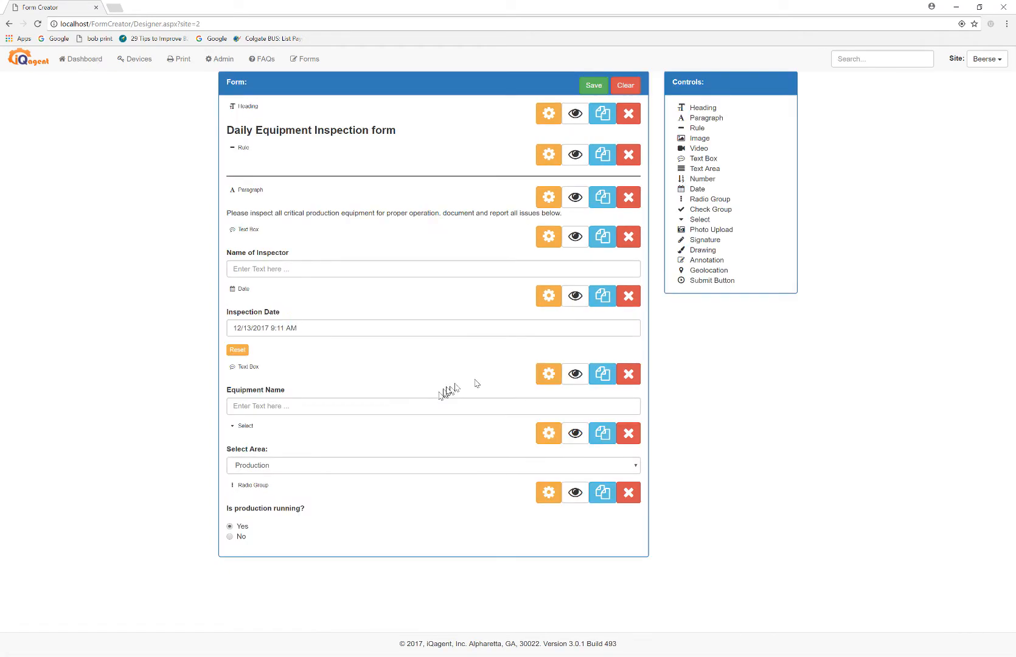
left_click(706, 242)
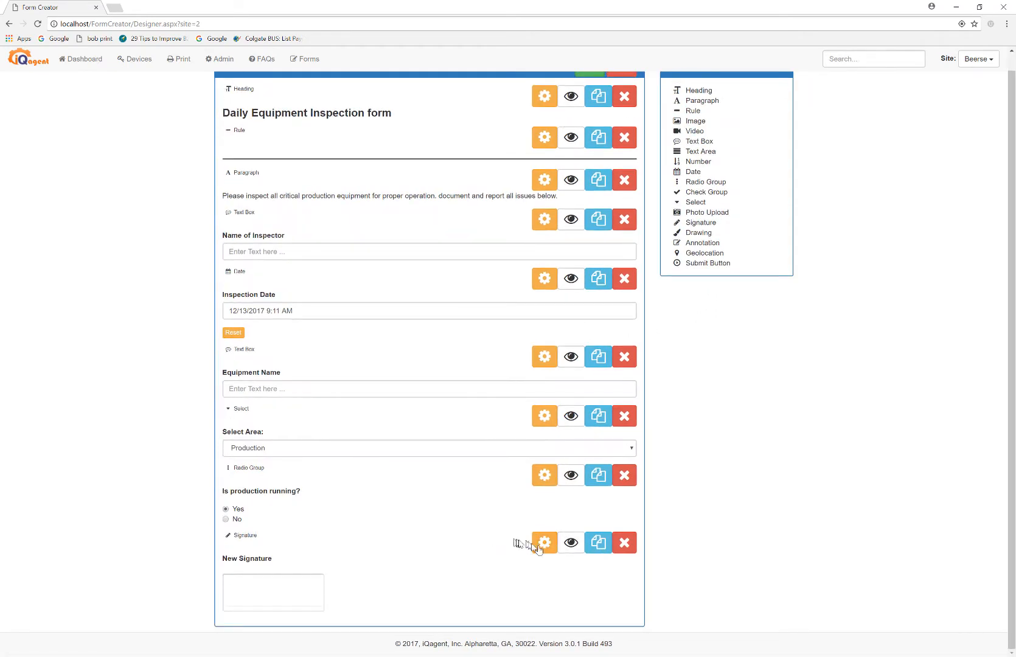
scroll(539, 553, "down", 4)
left_click_drag(306, 424, 191, 410)
type("Production Supervisor's Signature")
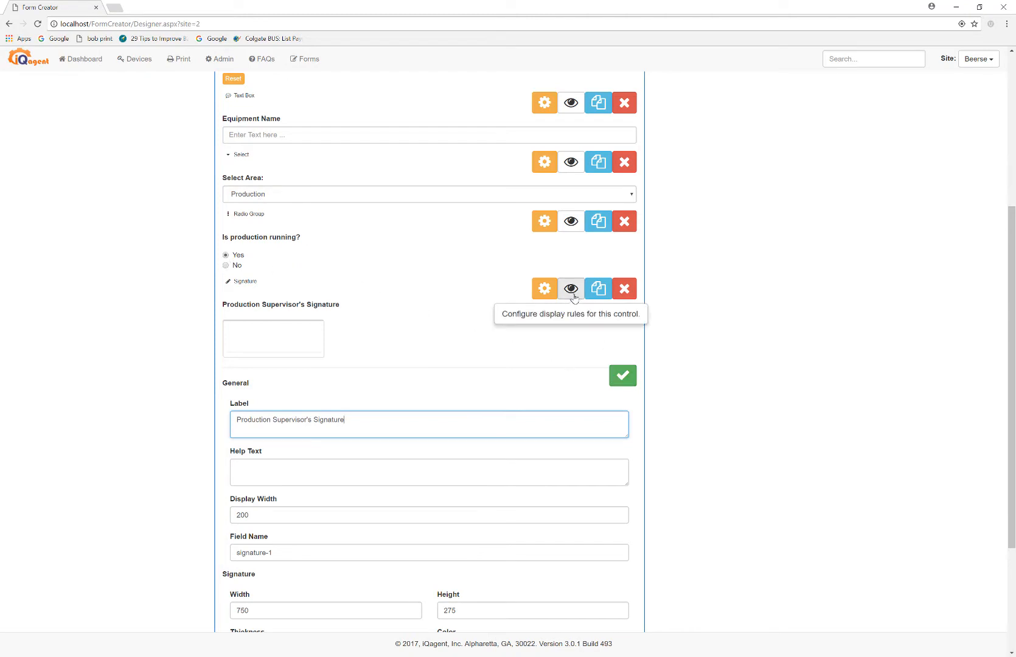
Step: Set the signature's display rules to require Select Area equal to Production and "Is production running?" equal to Yes, and save them
left_click(573, 295)
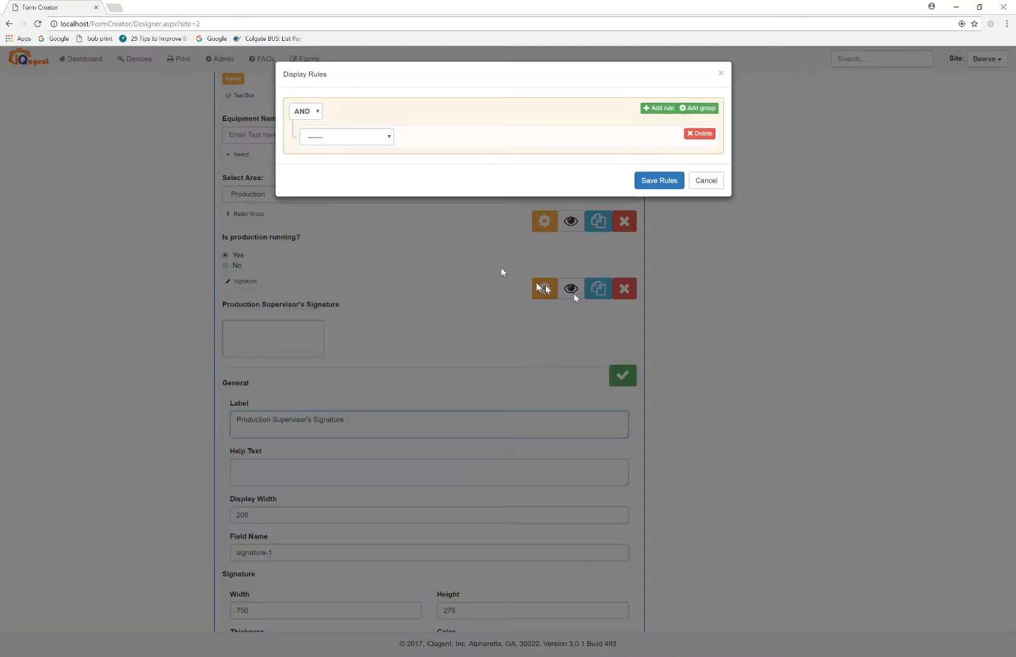
left_click(388, 137)
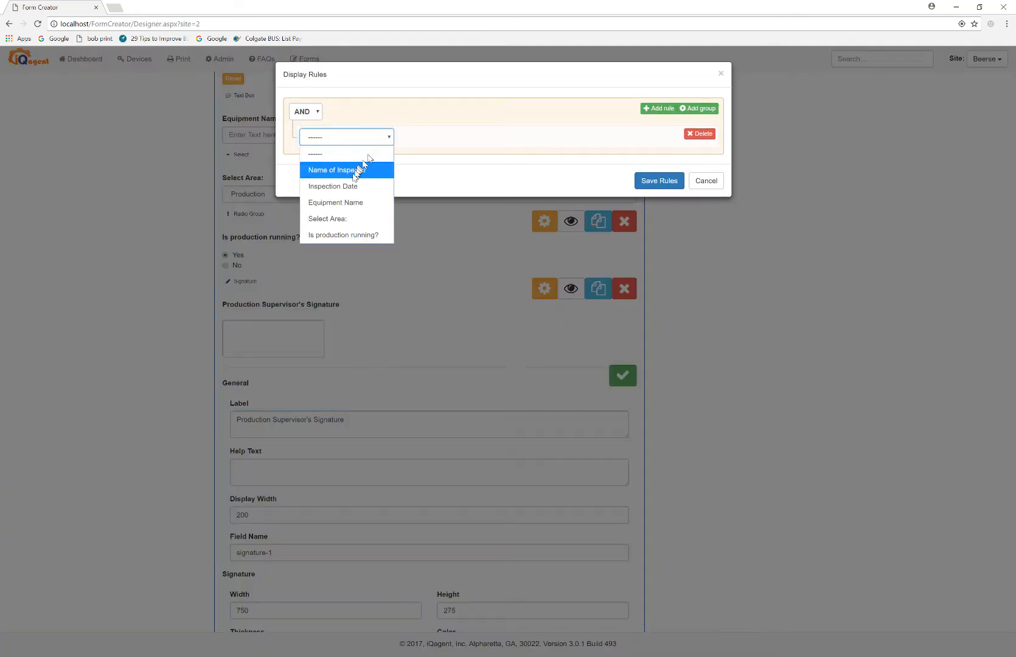
left_click(334, 218)
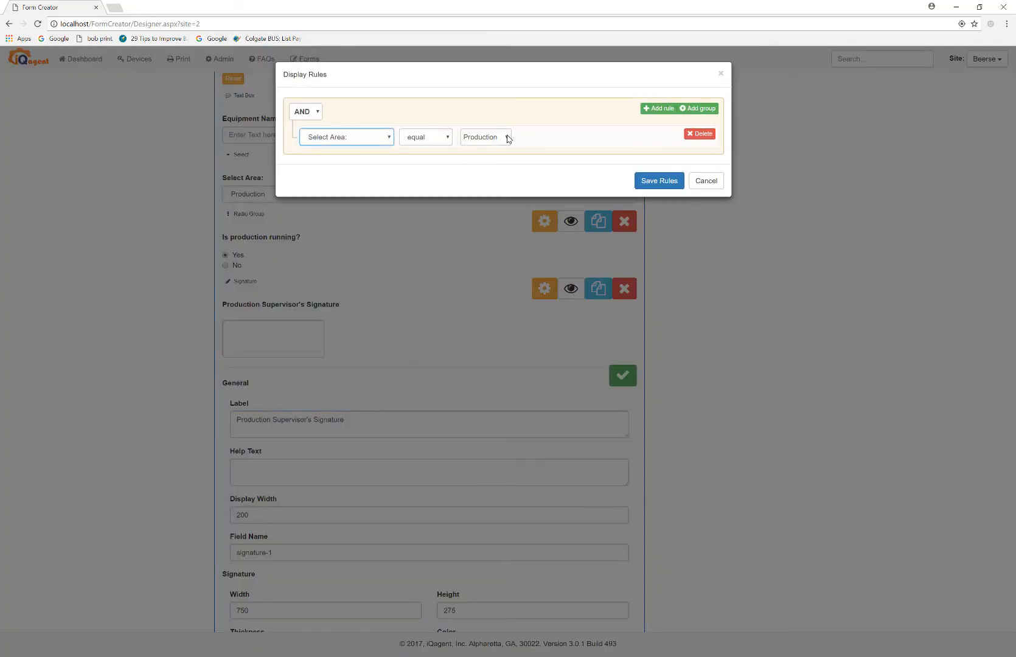
left_click(667, 113)
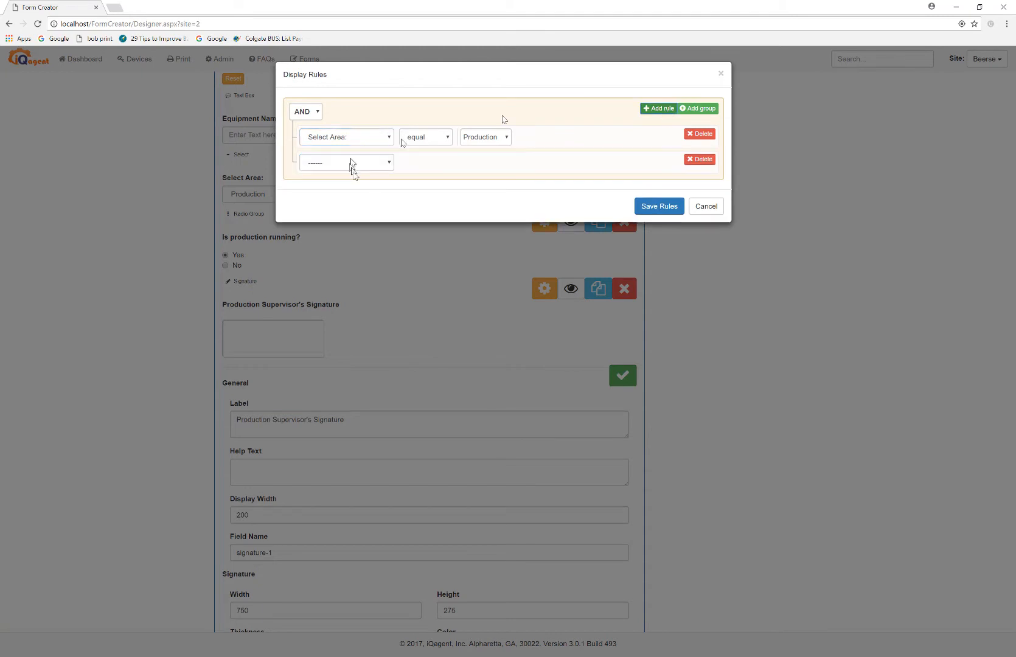
left_click(348, 162)
left_click(345, 260)
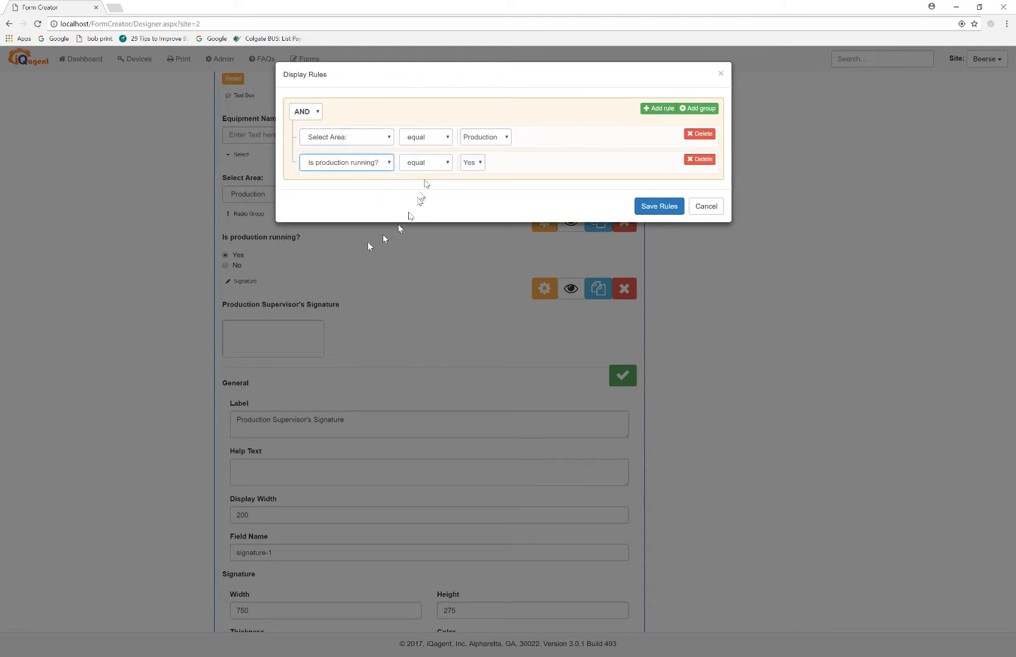
left_click(659, 207)
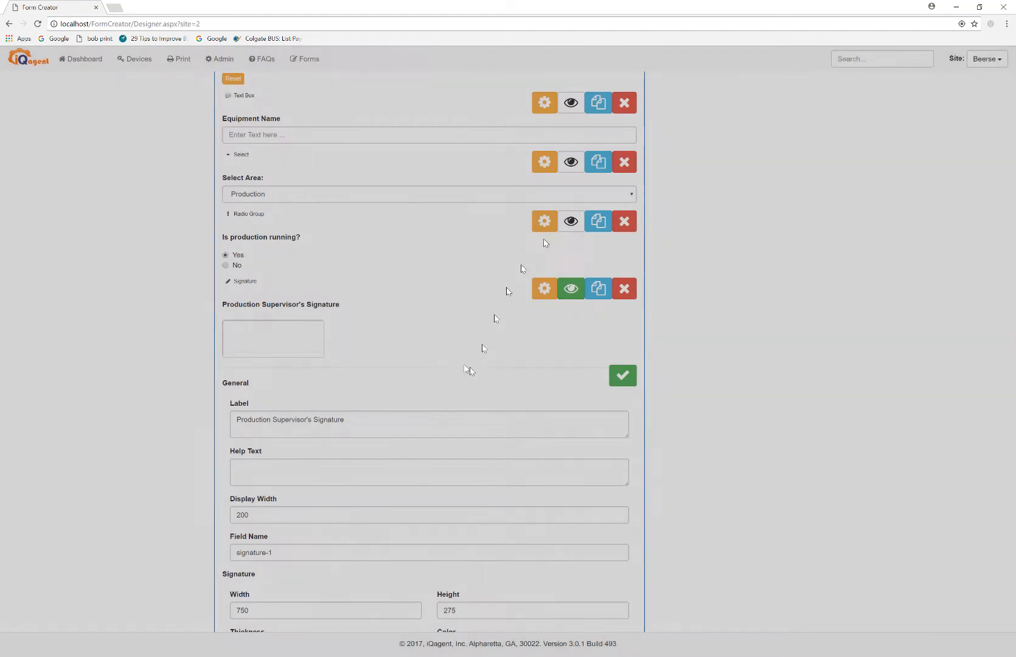
Step: Duplicate the "Is production running?" radio group and relabel the copy "Does the equipment appear to be running correctly?"
scroll(460, 365, "up", 5)
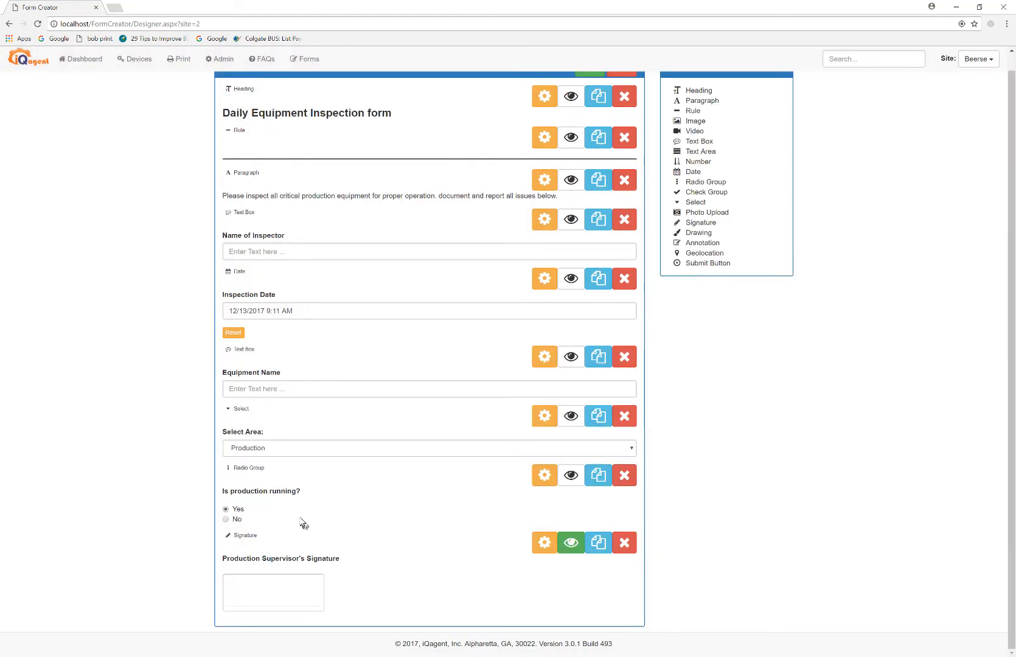
left_click(596, 475)
left_click(544, 562)
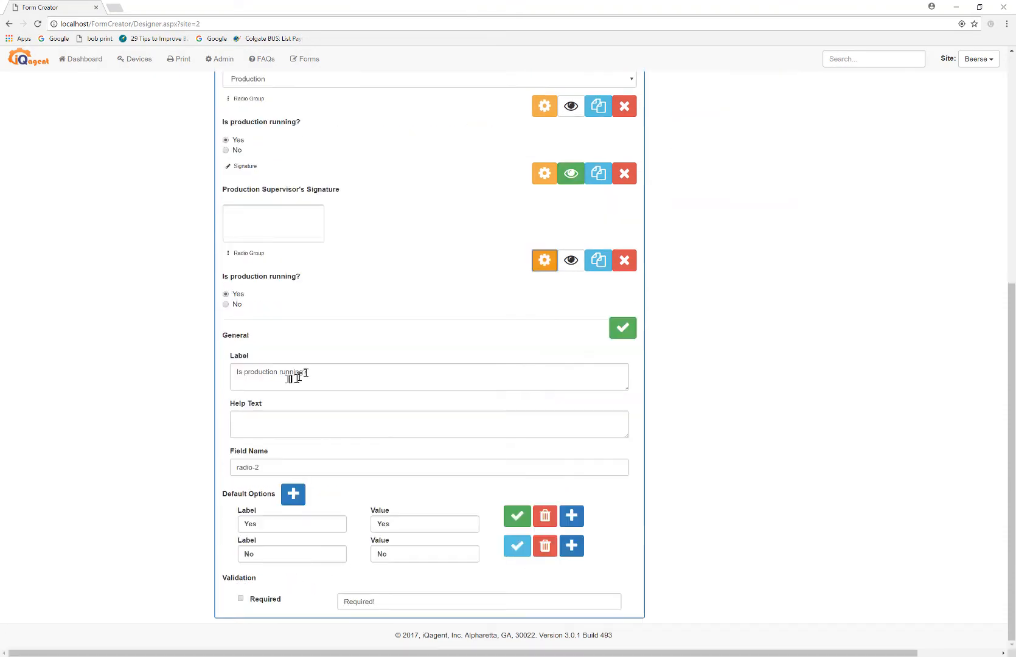
left_click_drag(309, 371, 234, 372)
type("Does the equipment appear to be running correctly?")
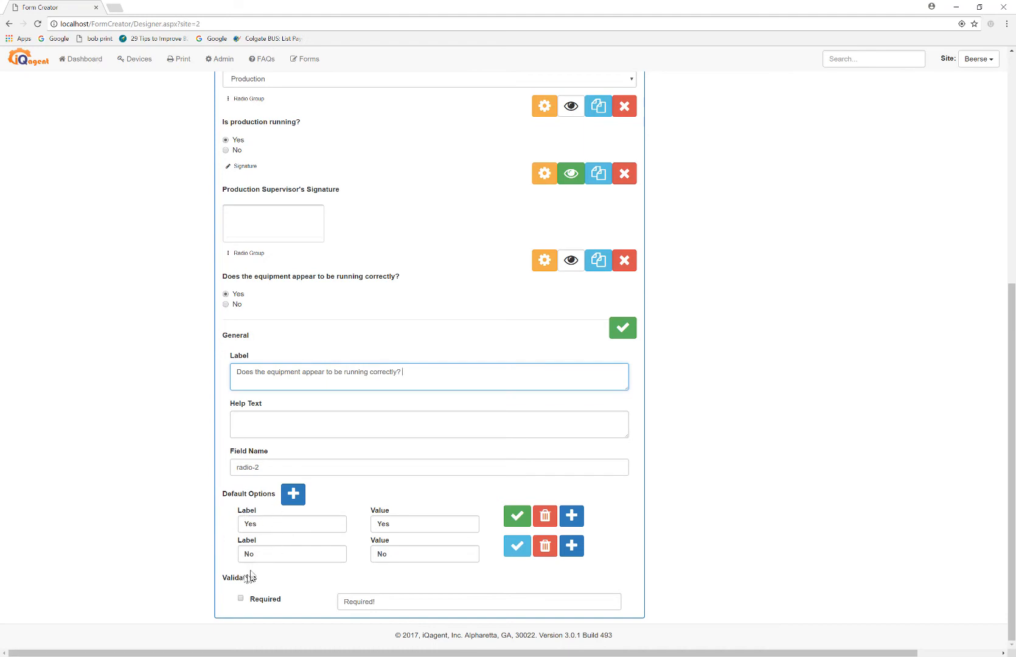
left_click(630, 332)
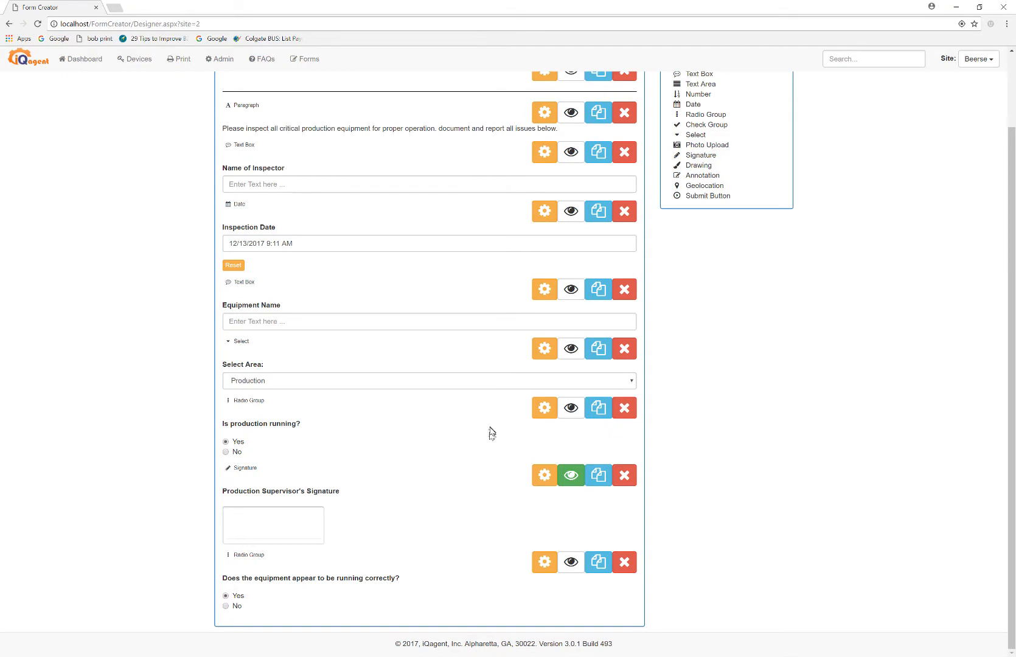
Step: Duplicate the equipment running correctly question and relabel the copy "Are there any problems or issues you need to report?"
left_click(598, 561)
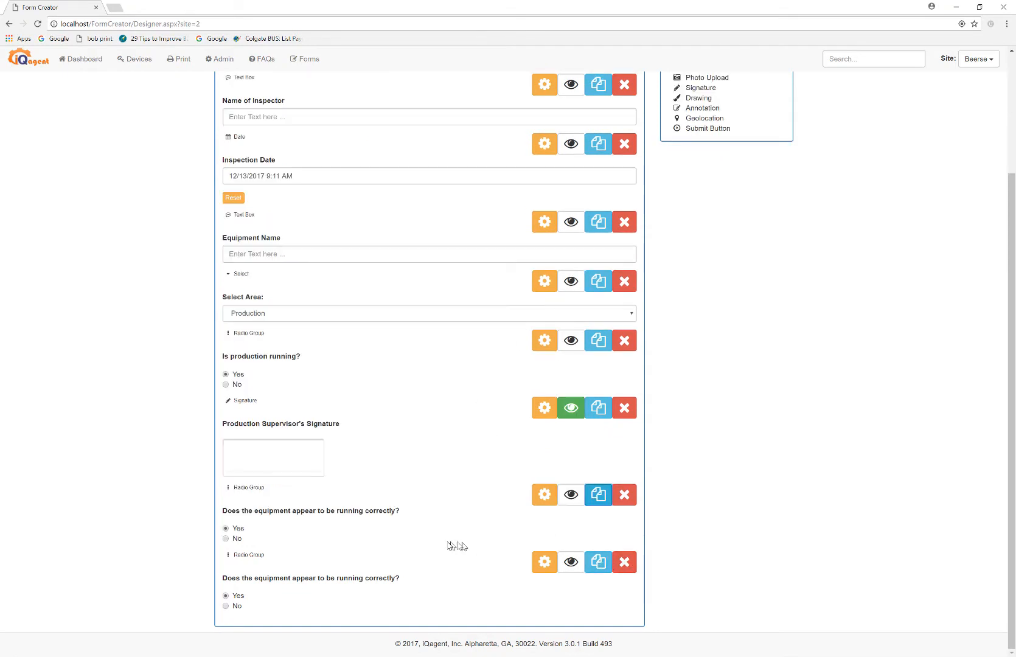
left_click(538, 564)
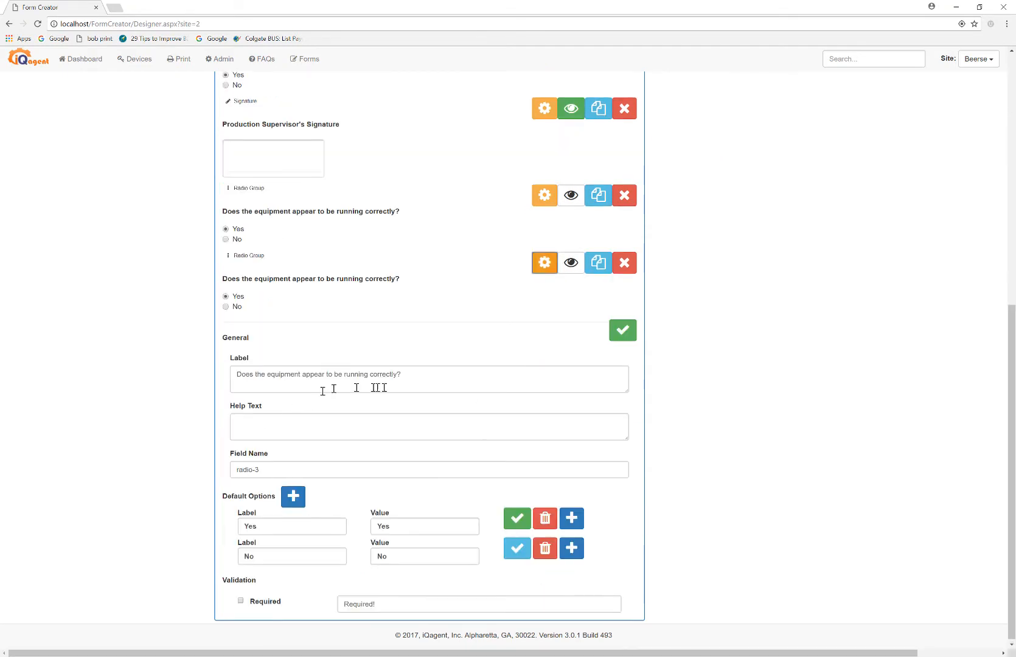
key("ctrl+a")
type("Are there any problems or issues you need to report?")
left_click(622, 330)
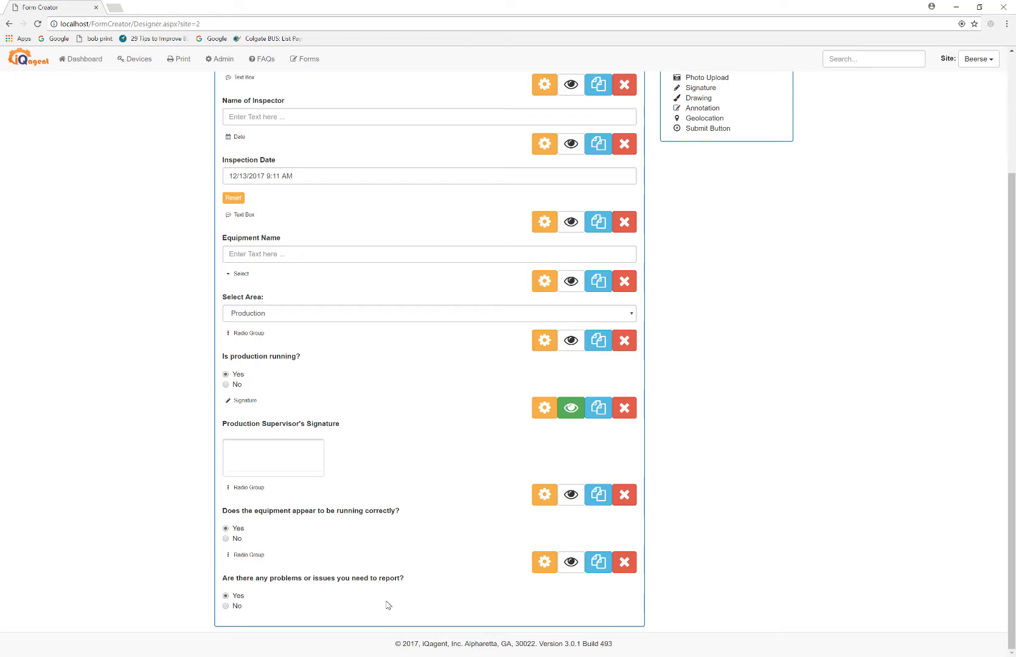
Step: Add a Text Area control at the end of the form and label it "Describe in detail the issue with this equipment below:"
scroll(578, 346, "up", 3)
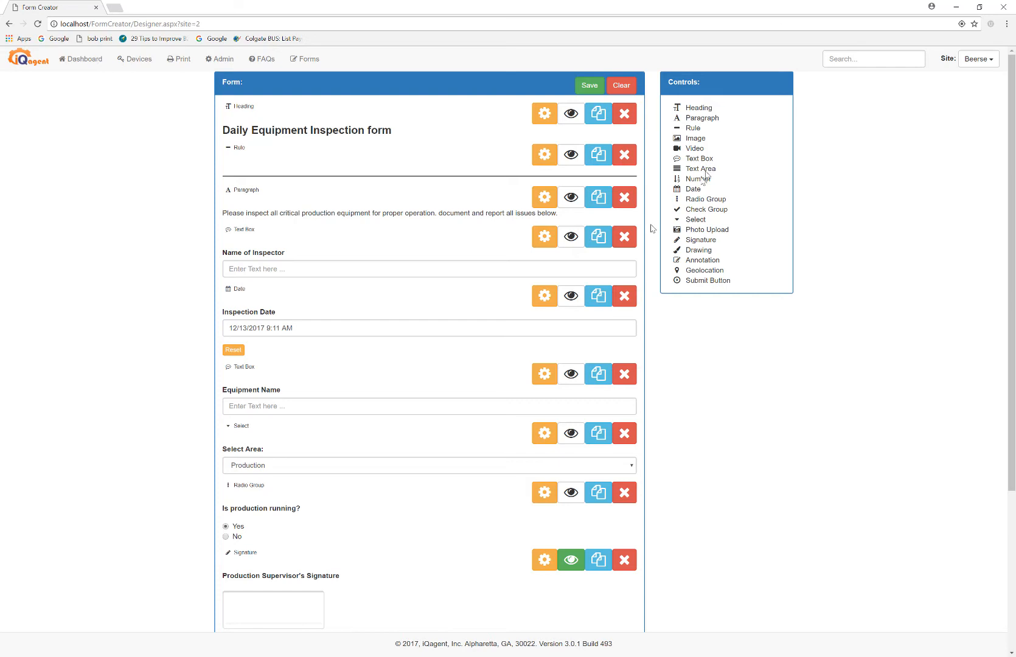
scroll(399, 578, "down", 1)
scroll(398, 578, "down", 2)
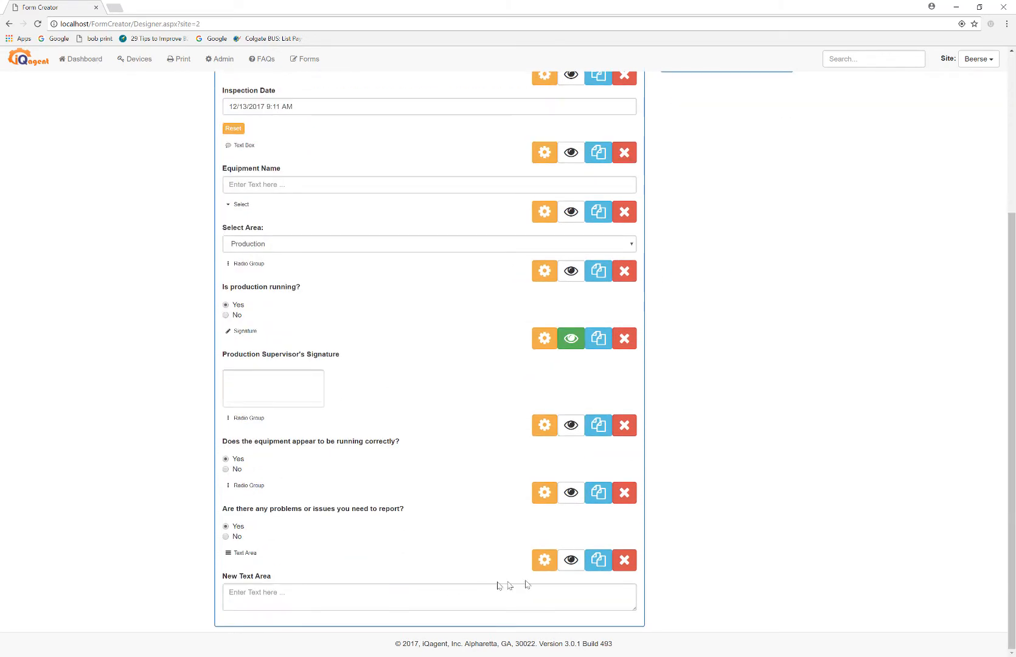
left_click(544, 560)
scroll(502, 569, "down", 2)
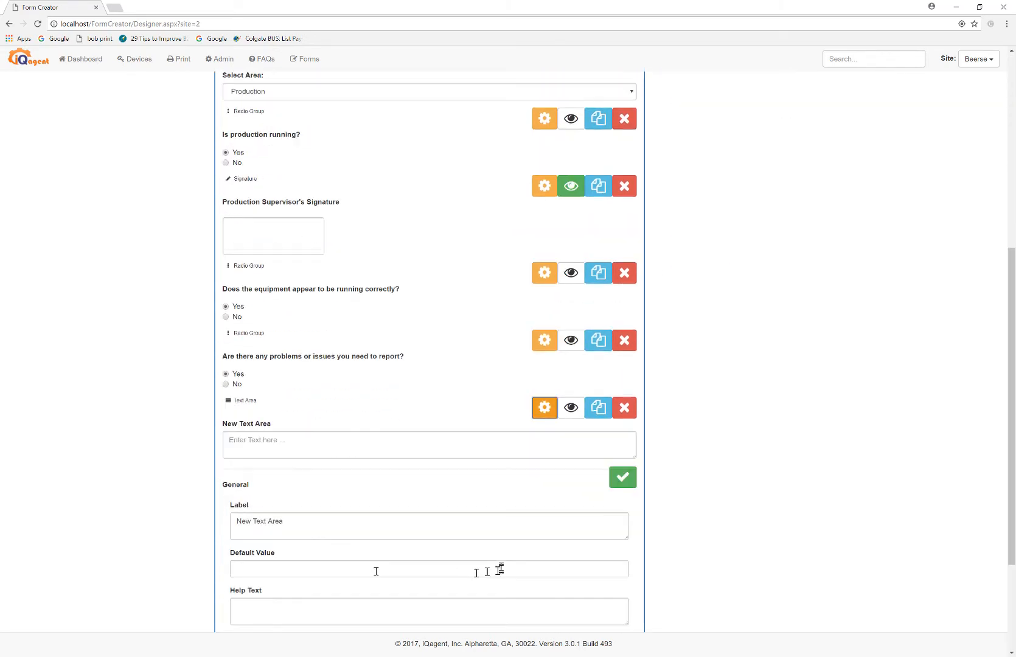
left_click_drag(286, 525, 179, 528)
left_click(623, 479)
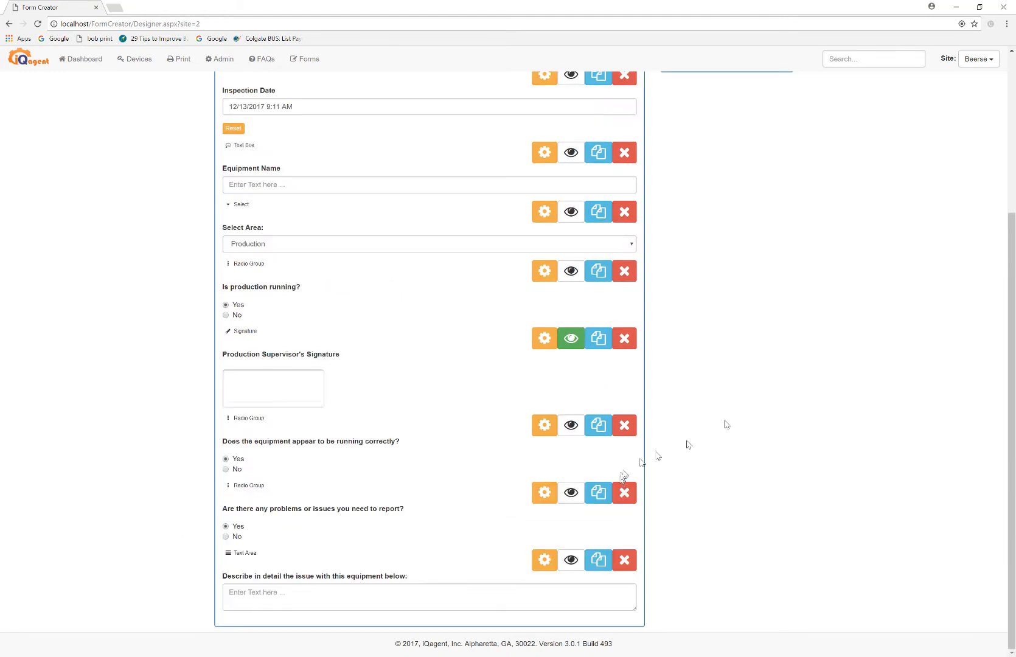
Step: Add an Annotation control below the issue description and label it "Take a picture of the issue"
scroll(737, 365, "up", 3)
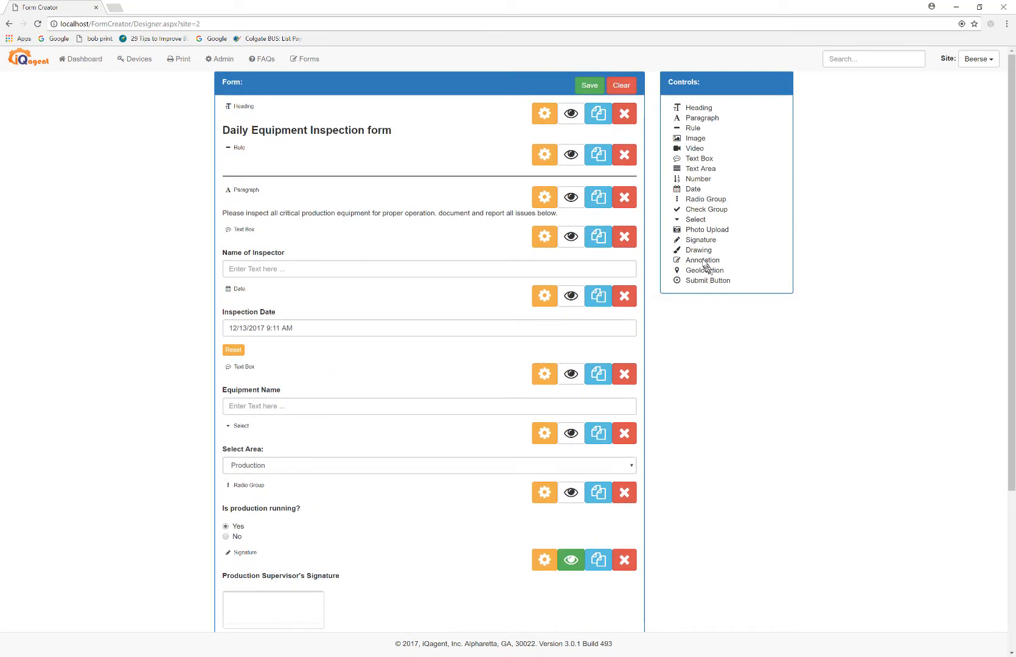
left_click(704, 263)
scroll(470, 535, "down", 5)
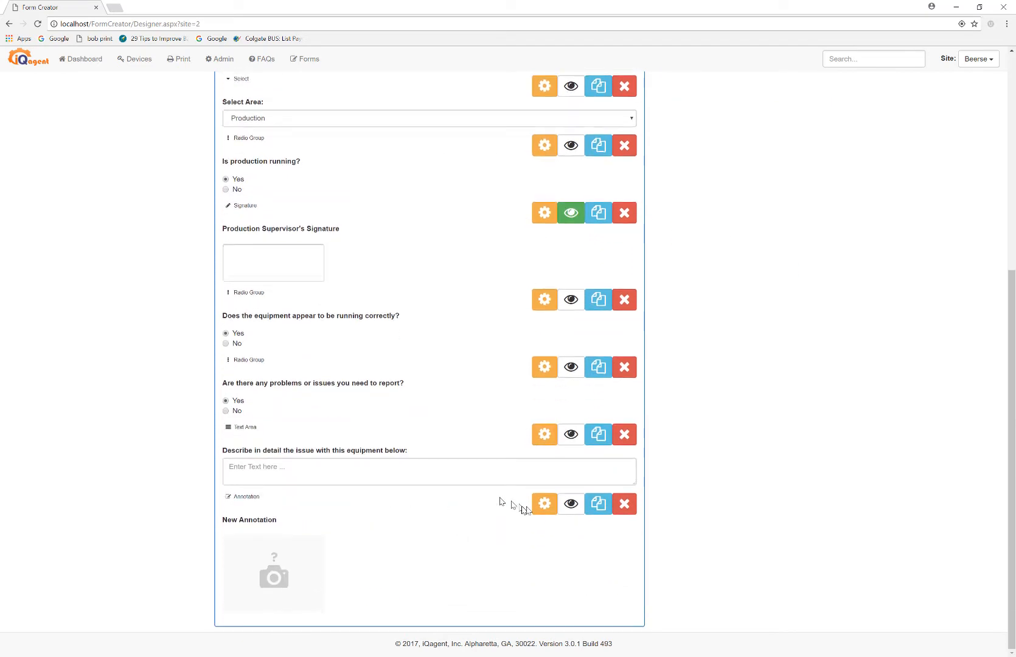
left_click(544, 506)
scroll(424, 534, "down", 2)
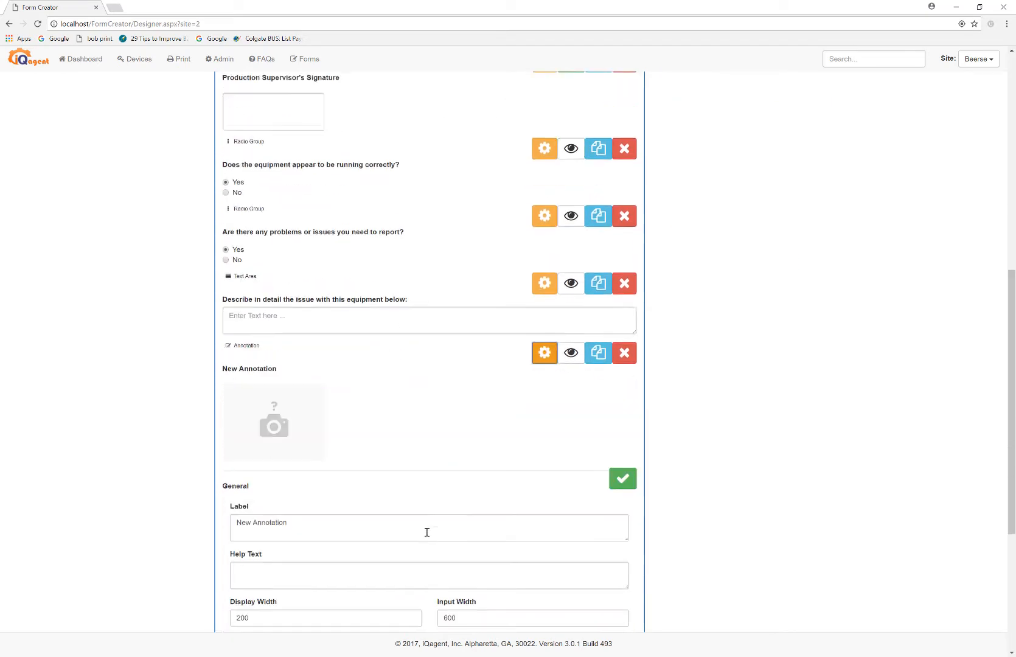
scroll(374, 538, "down", 2)
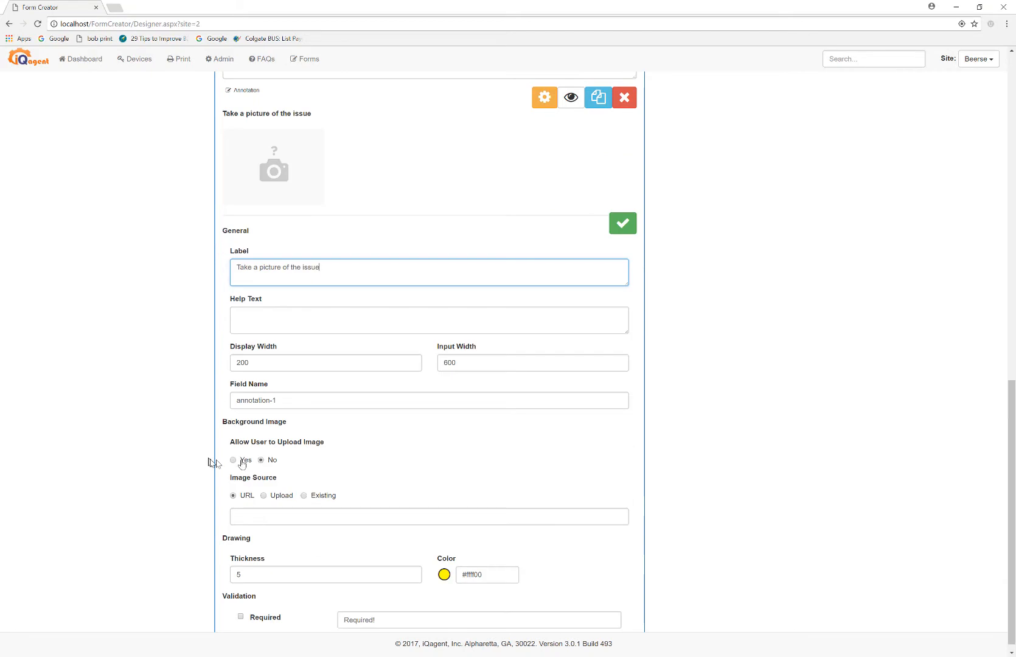
Step: Allow users to upload the annotation's background image and close its settings
left_click(233, 461)
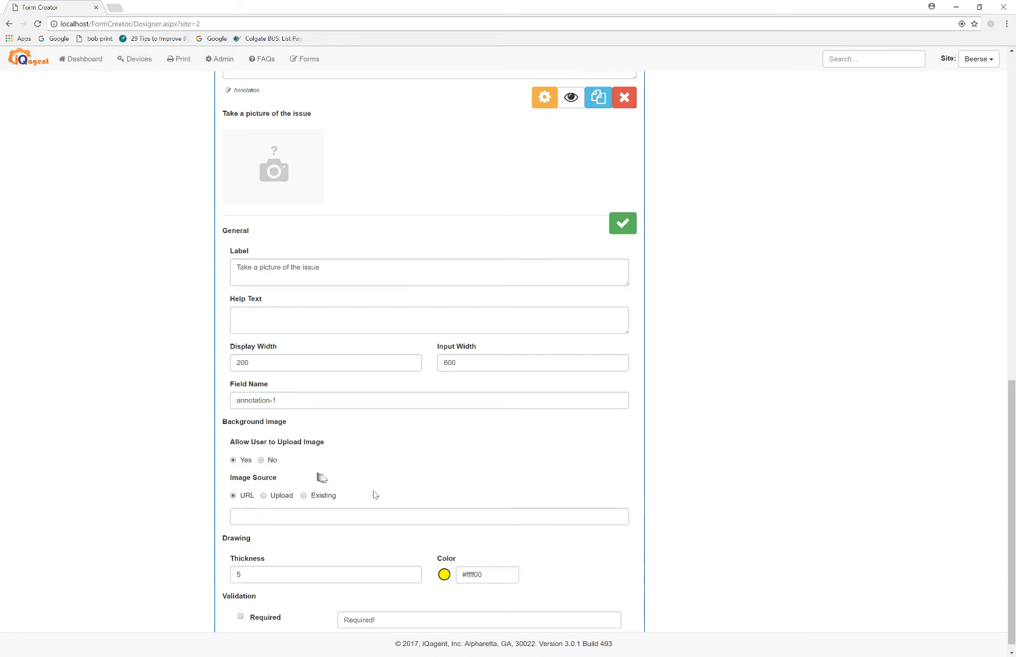
scroll(382, 494, "down", 1)
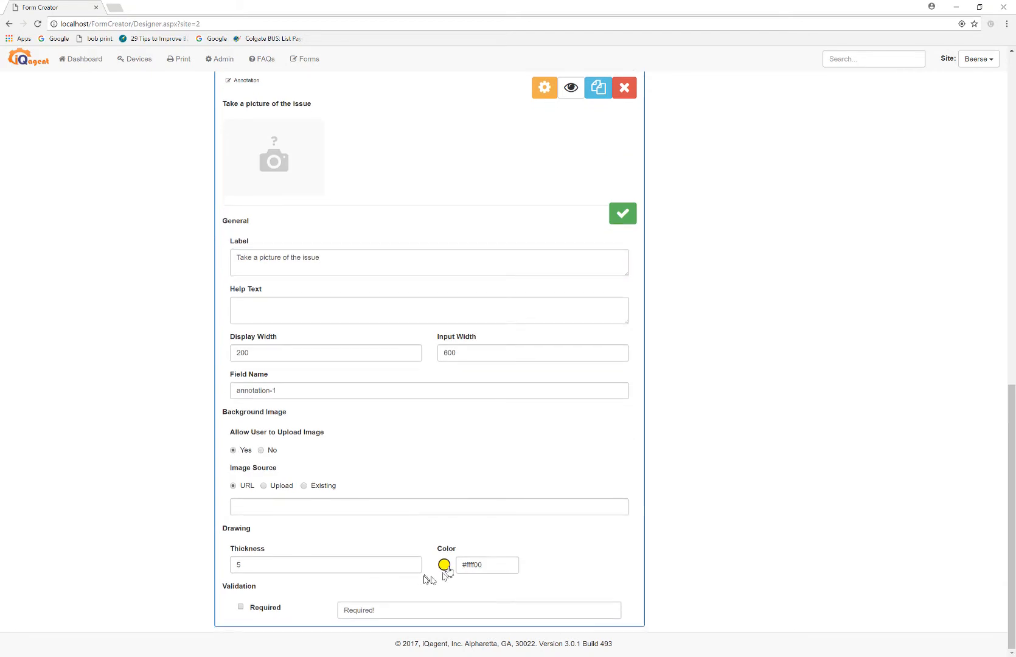
scroll(315, 572, "up", 3)
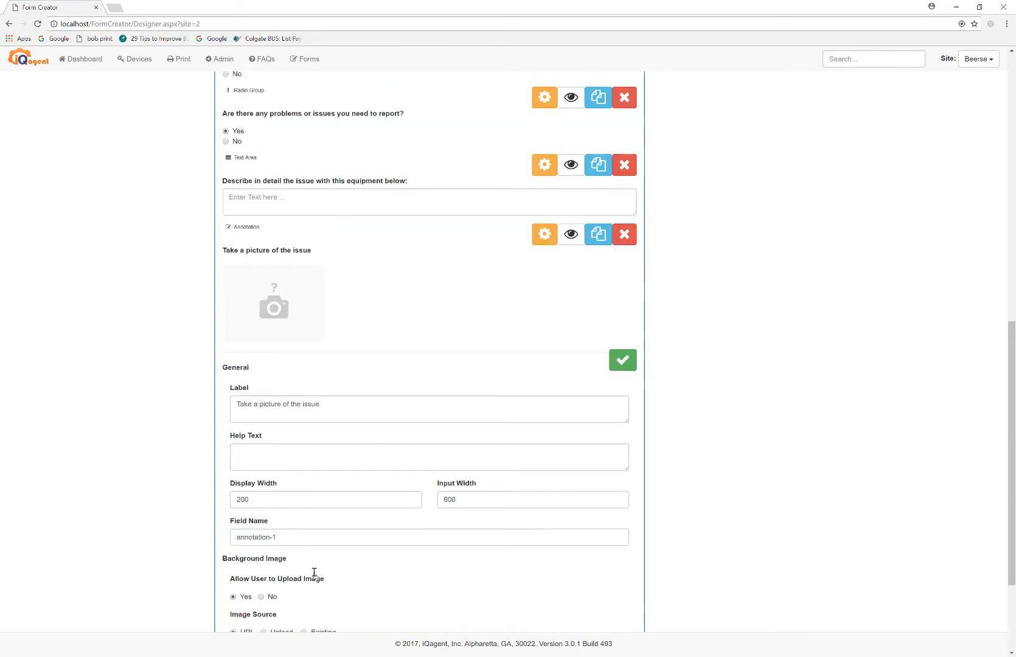
left_click(620, 369)
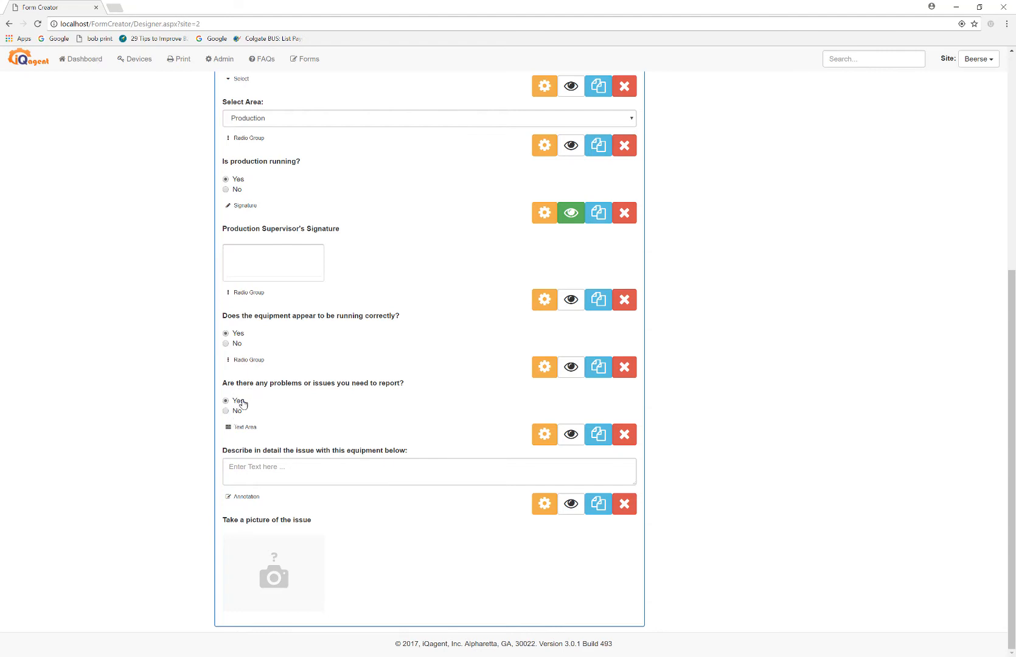
Step: Save a display rule showing the issue description text area when "Are there any problems or issues you need to report?" equals Yes
left_click(571, 434)
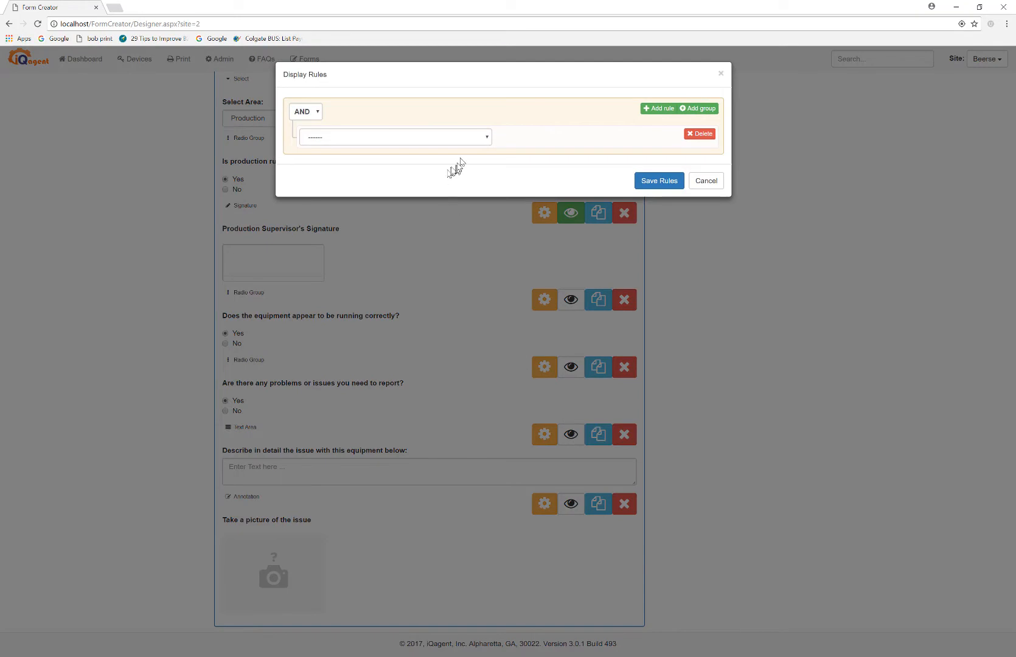
left_click(485, 140)
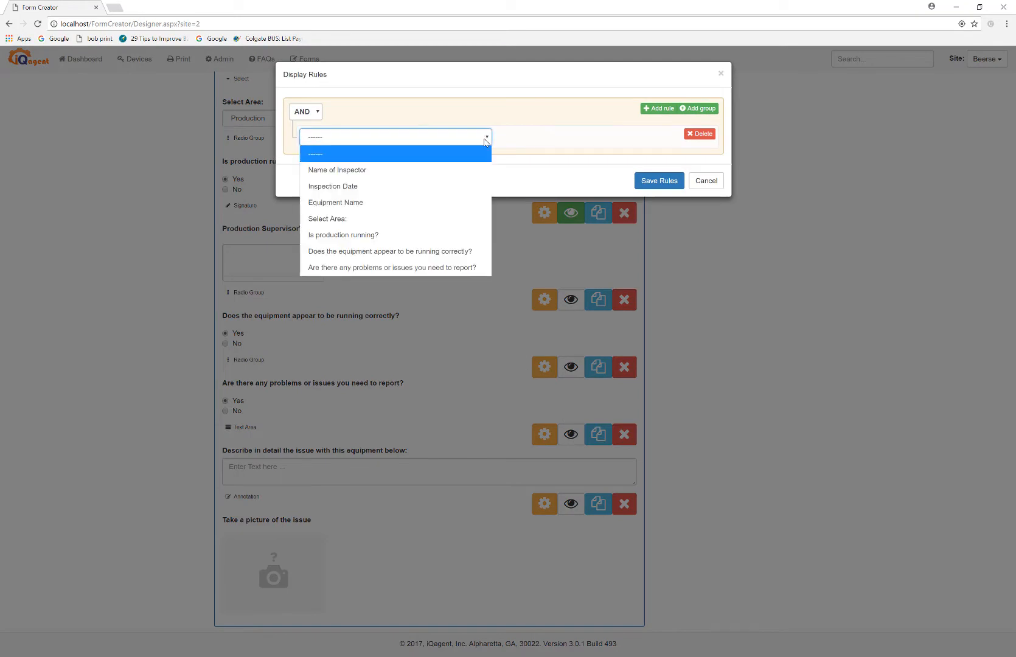
left_click(413, 268)
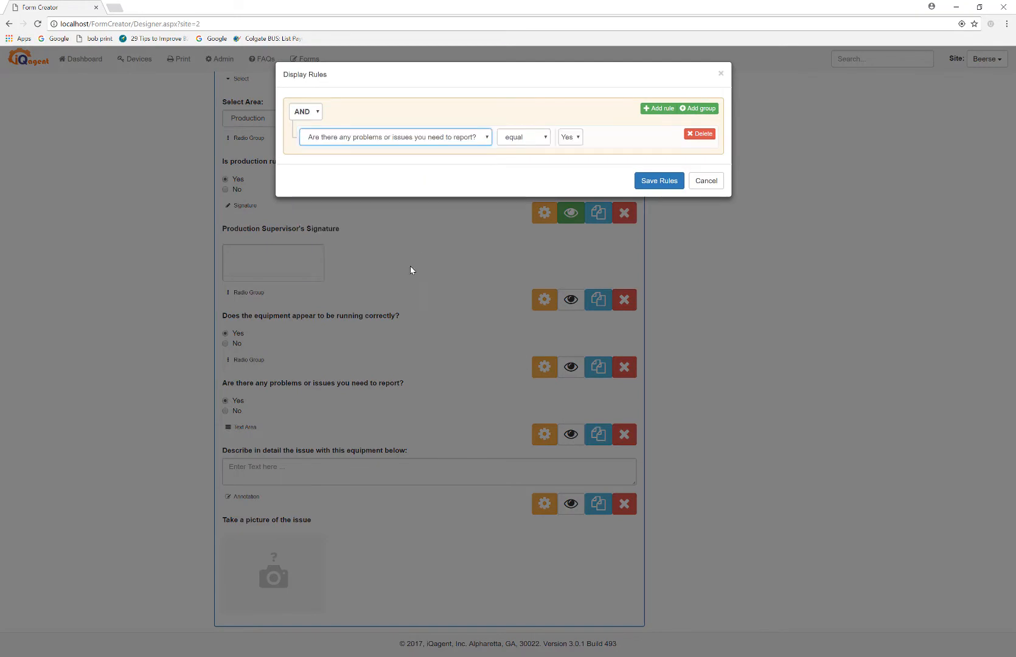
left_click(547, 140)
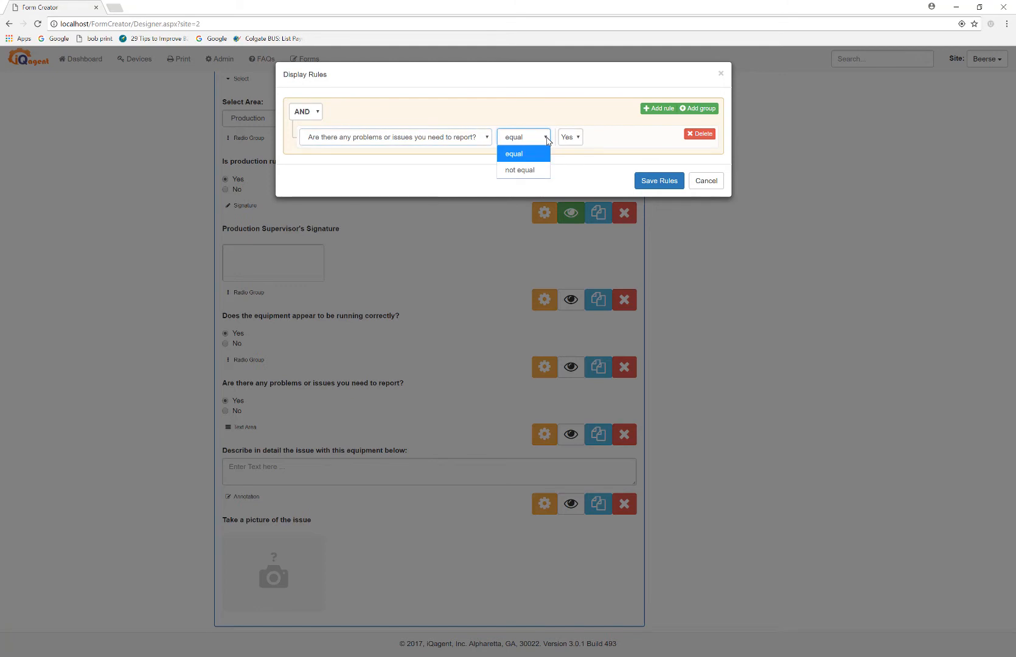
left_click(547, 141)
left_click(580, 139)
left_click(583, 141)
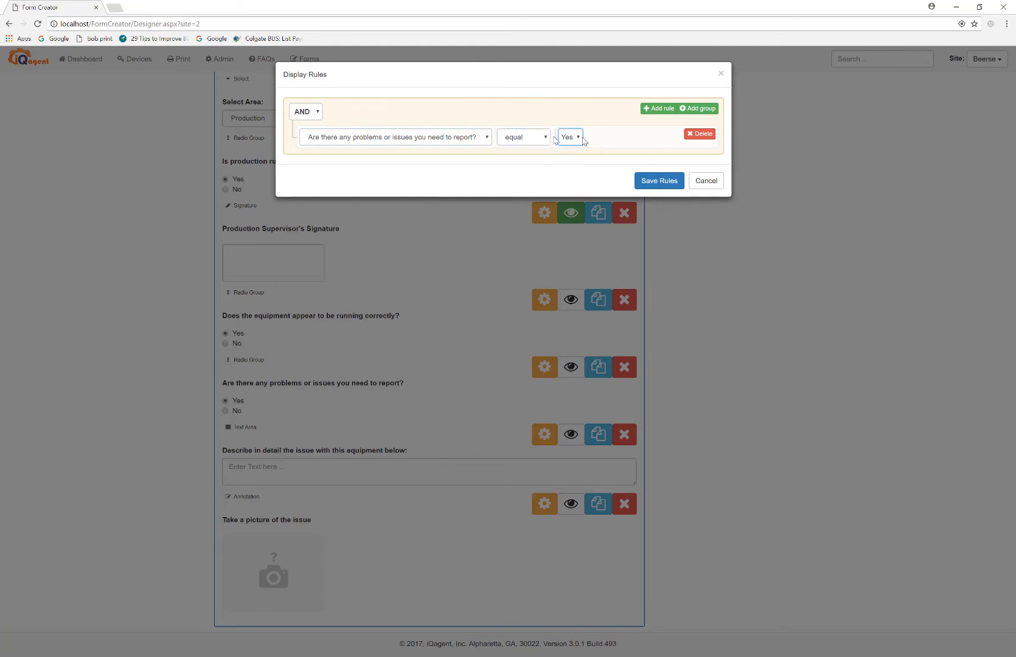
left_click(659, 180)
Step: Save a display rule showing the picture annotation when "Describe in detail the issue with this equipment below:" is not empty
left_click(571, 513)
left_click(481, 141)
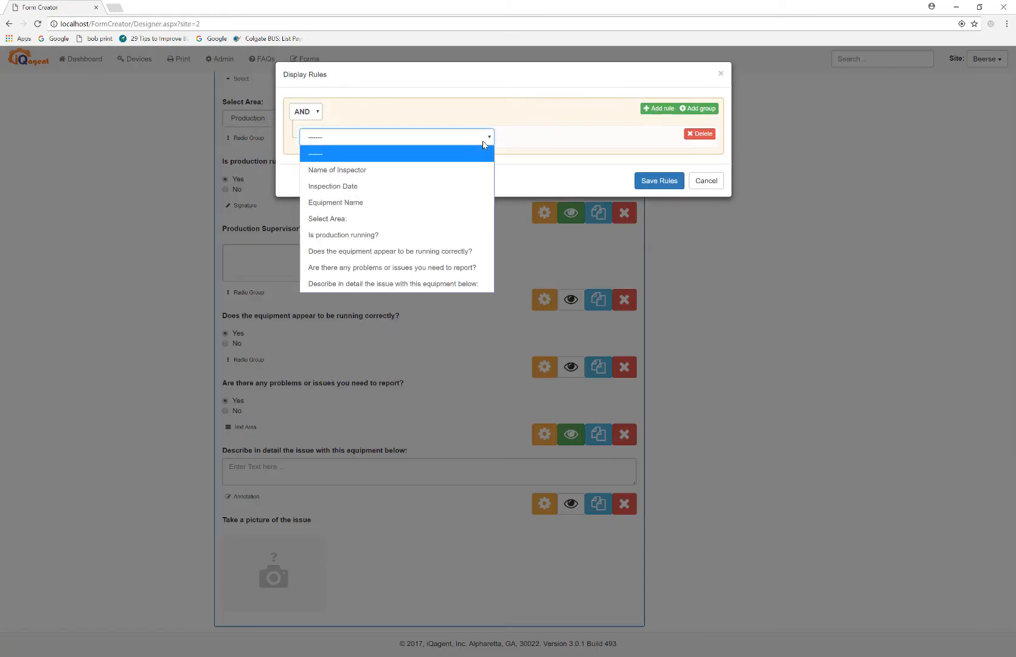
left_click(386, 287)
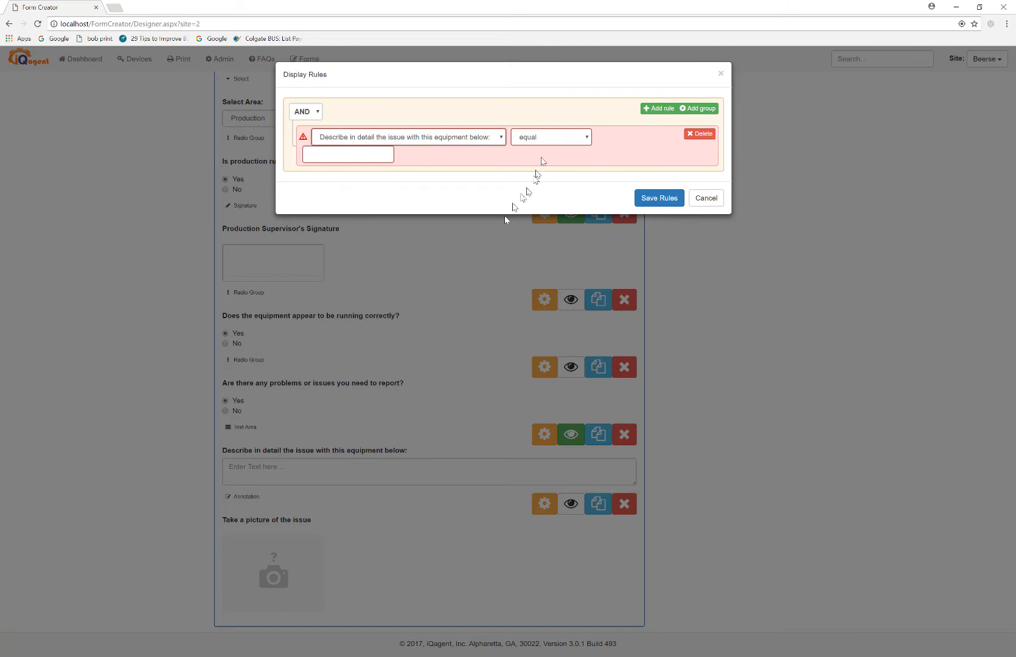
left_click(551, 138)
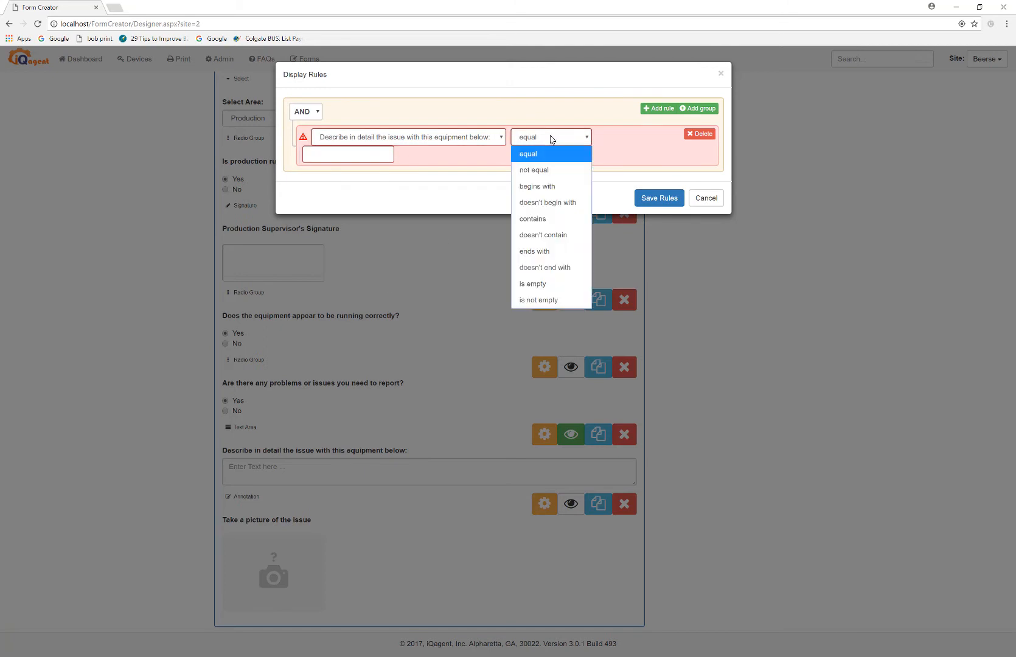
left_click(540, 300)
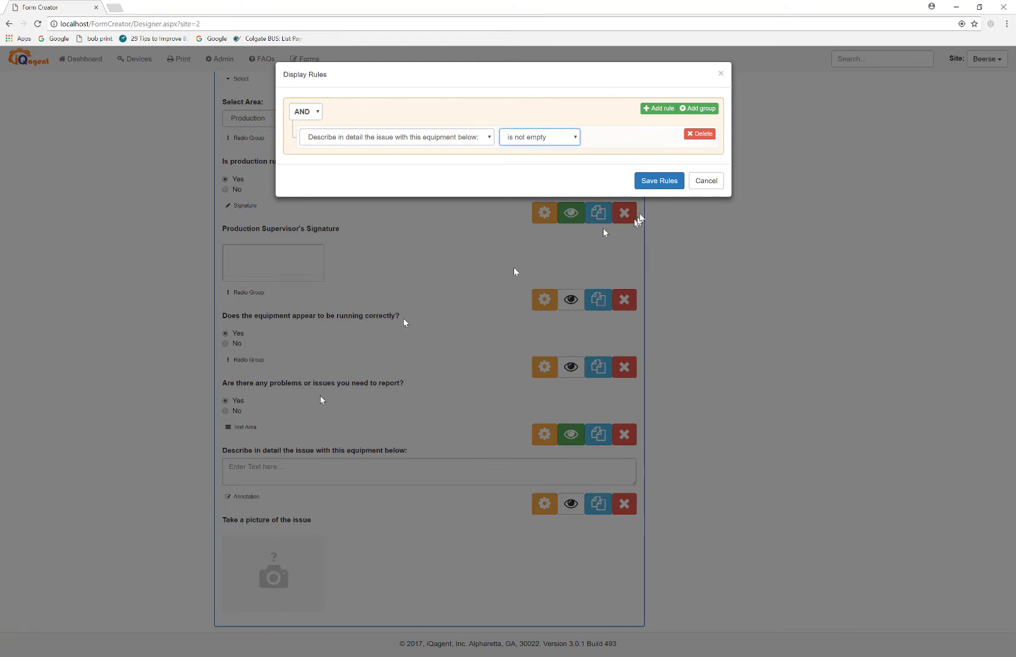
left_click(663, 183)
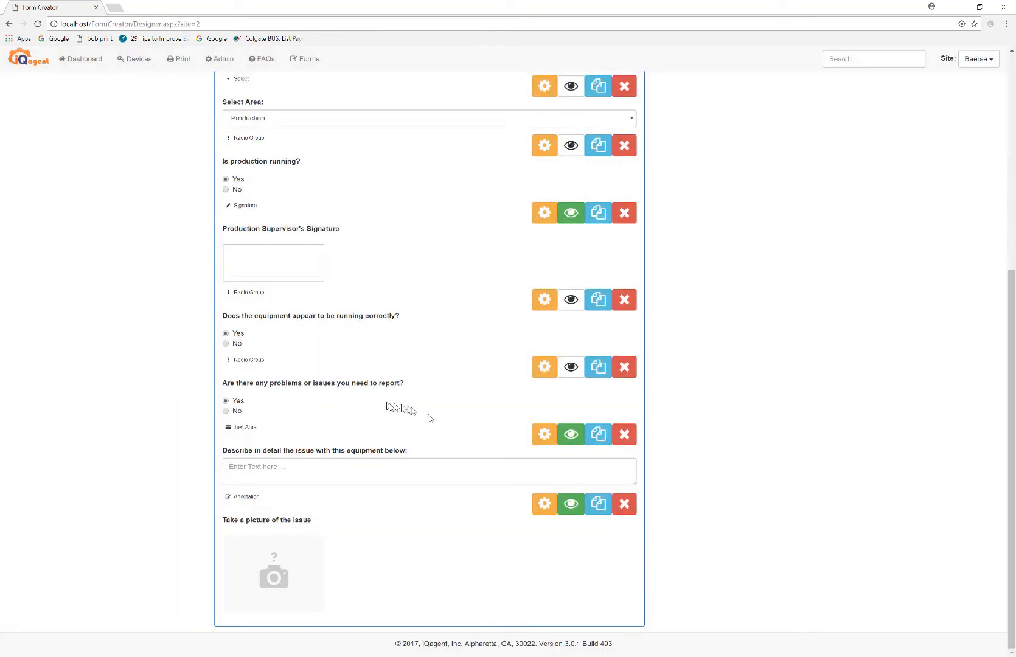
Step: Add a Signature control at the end of the form labelled "Inspector's Signature" and save the form as "Daily Equipment Inspection"
scroll(464, 435, "up", 6)
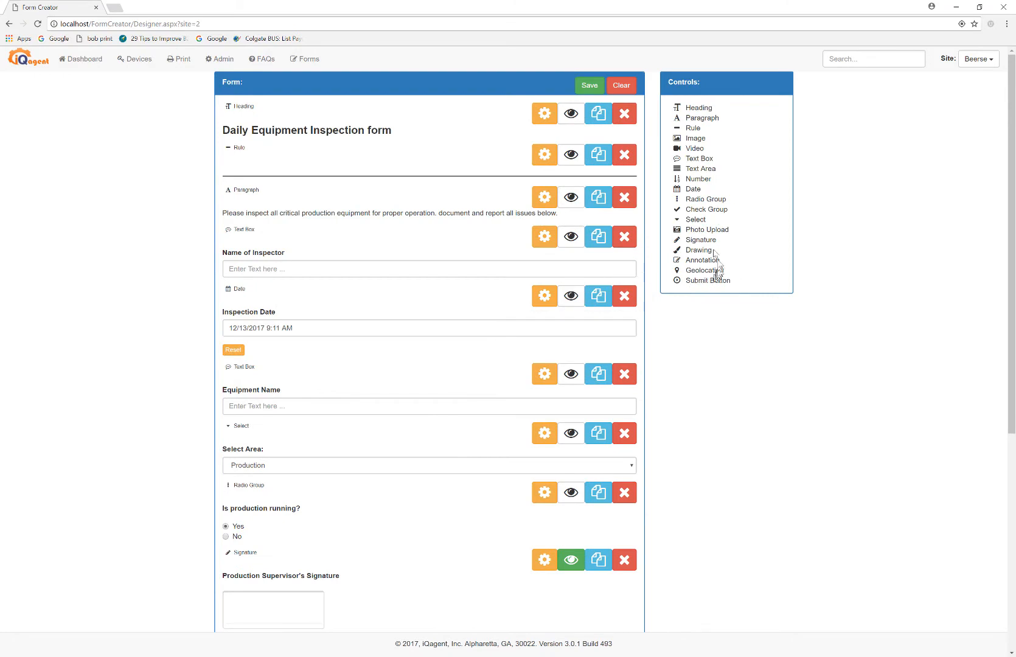
mouse_move(704, 243)
left_mouse_down()
mouse_move(644, 334)
mouse_move(443, 450)
mouse_move(427, 474)
left_mouse_up()
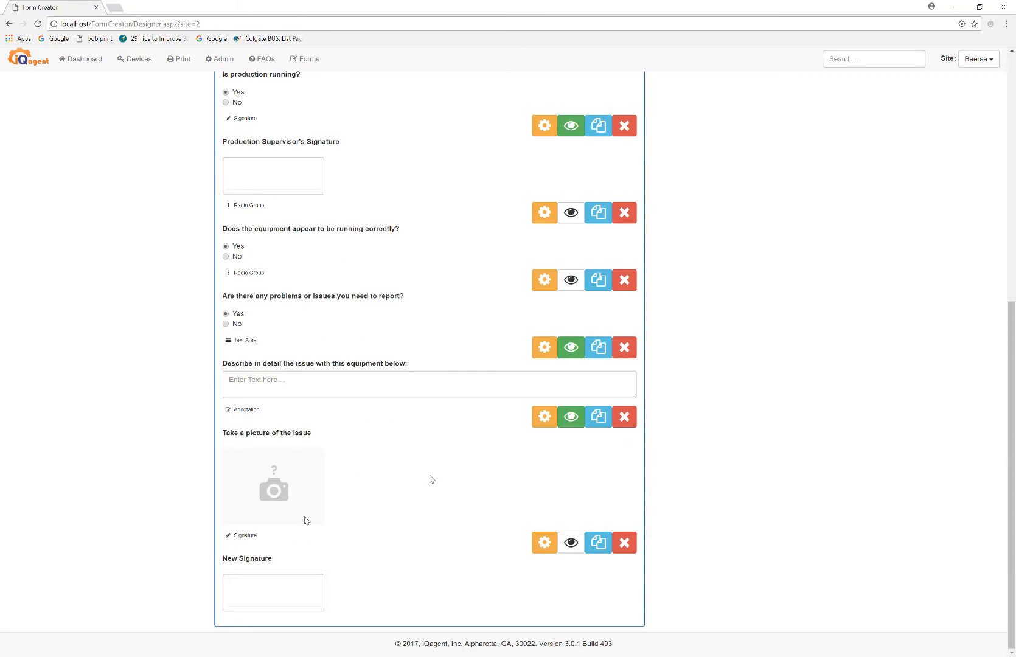
left_click(544, 543)
scroll(500, 563, "down", 1)
scroll(440, 567, "down", 3)
left_click(623, 375)
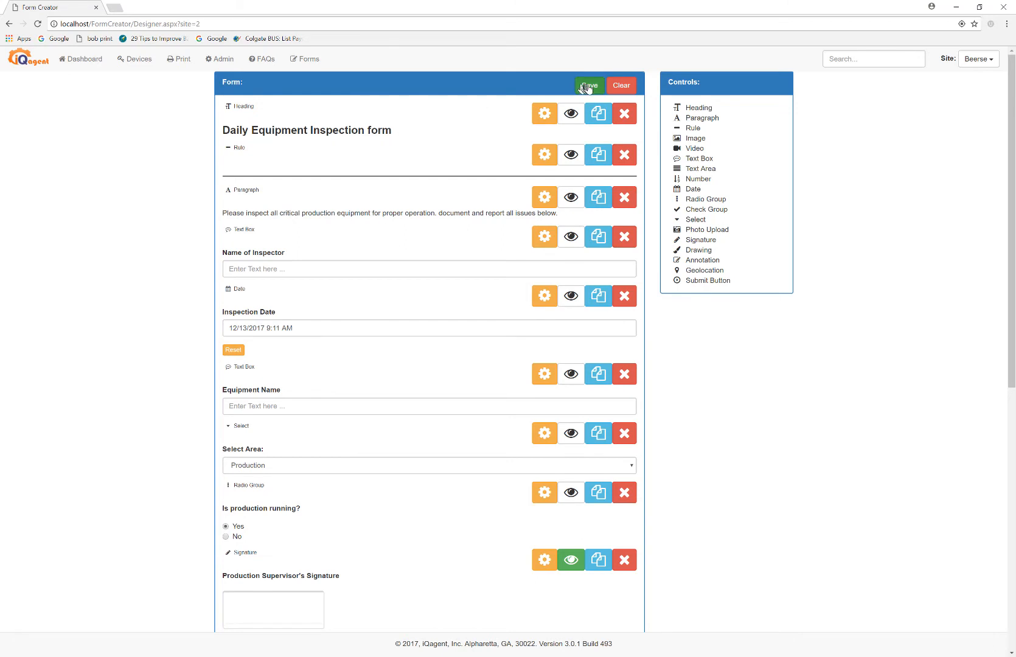
left_click(589, 86)
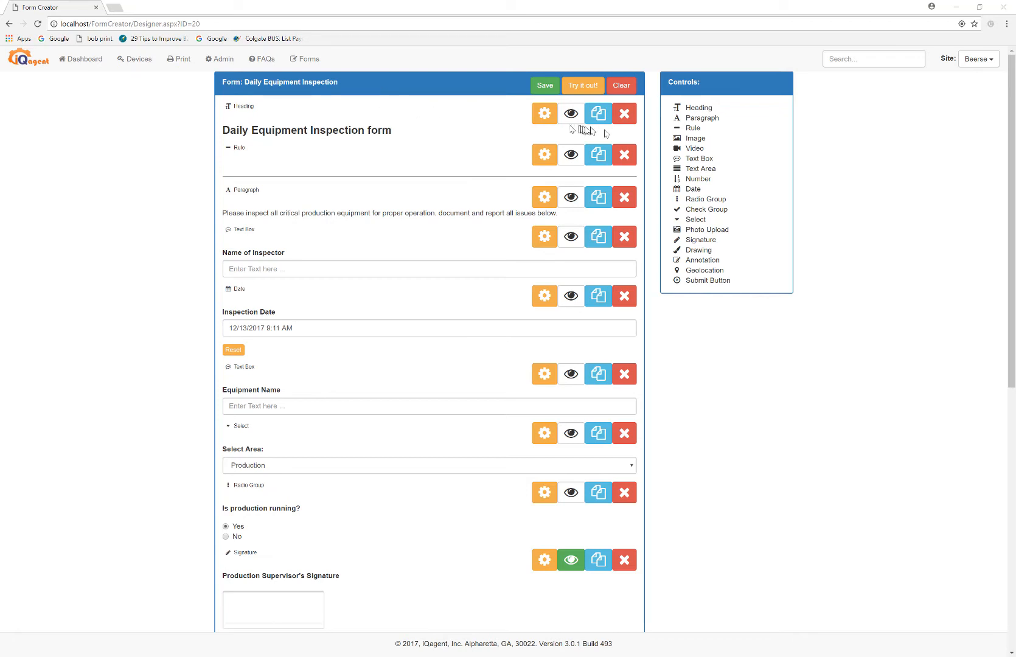
Step: Add an Image control above the form's heading and upload iqagentlogo.png as its image
left_click_drag(696, 141, 387, 110)
left_click(545, 113)
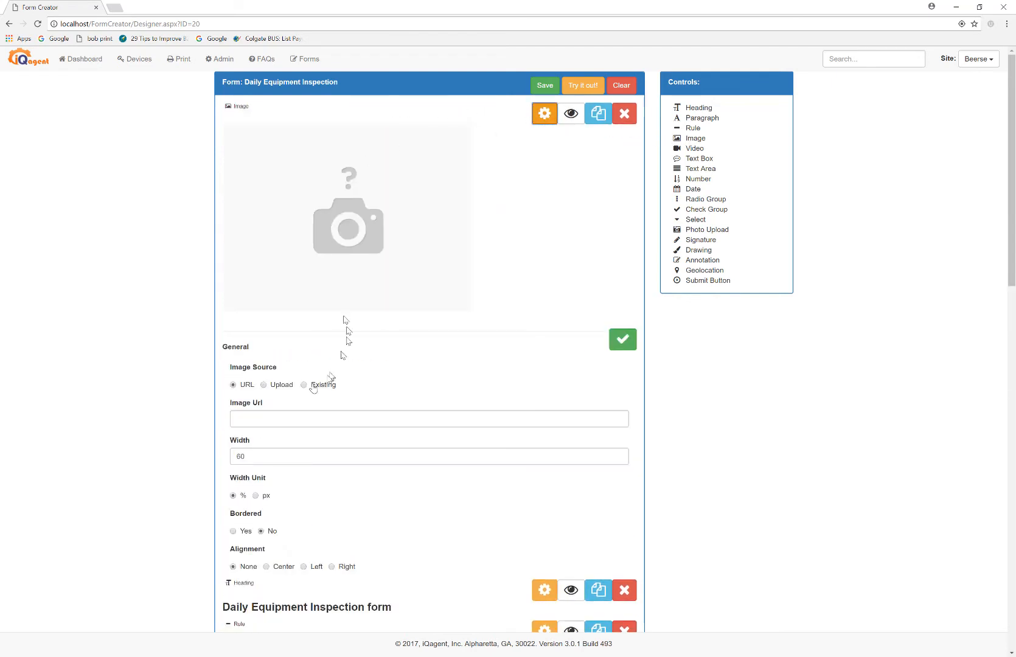
left_click(277, 386)
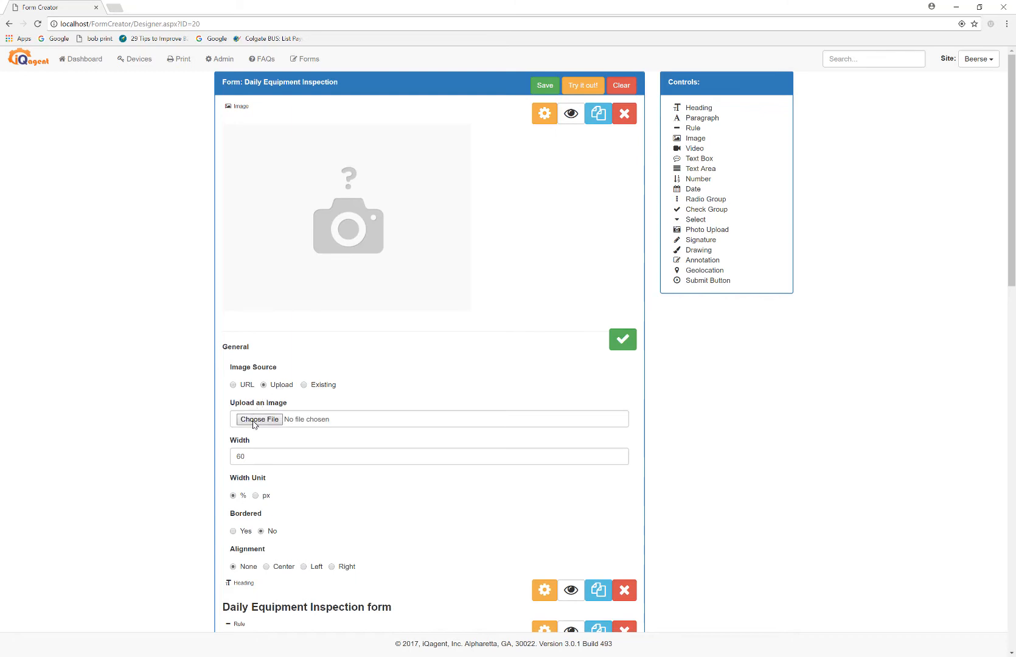
left_click(256, 419)
double_click(201, 160)
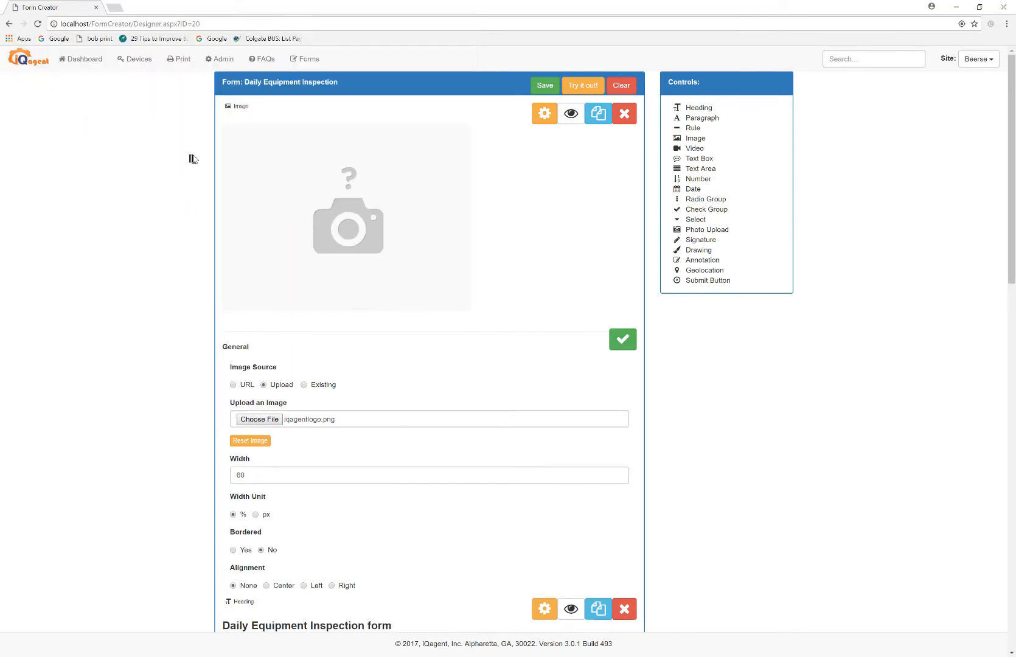
Step: Set the logo image's width to 35% with center alignment and save the form
left_click(289, 459)
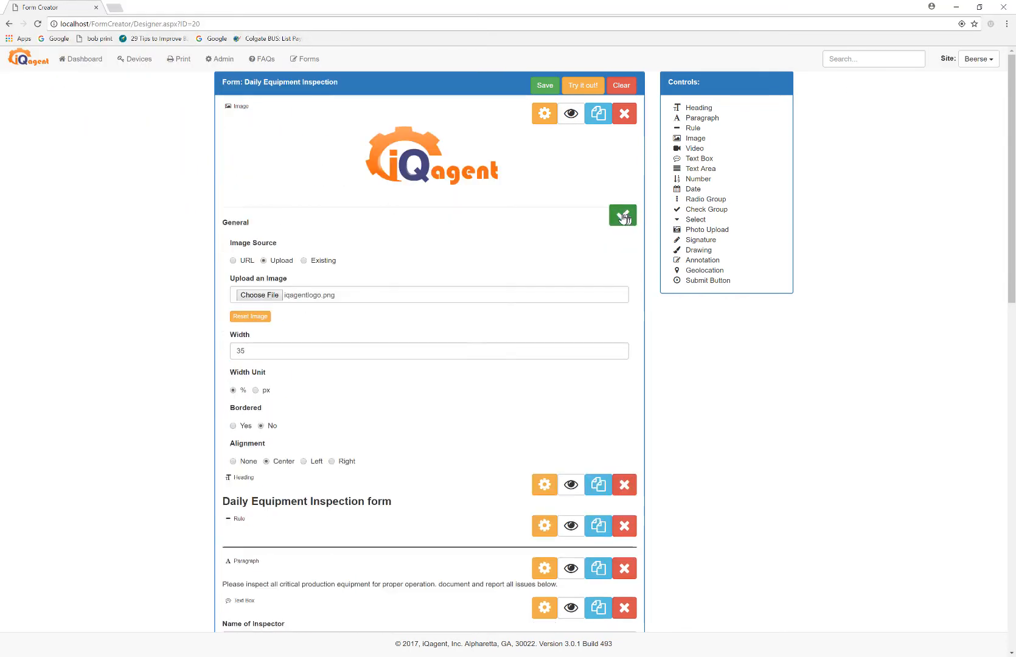
left_click(621, 216)
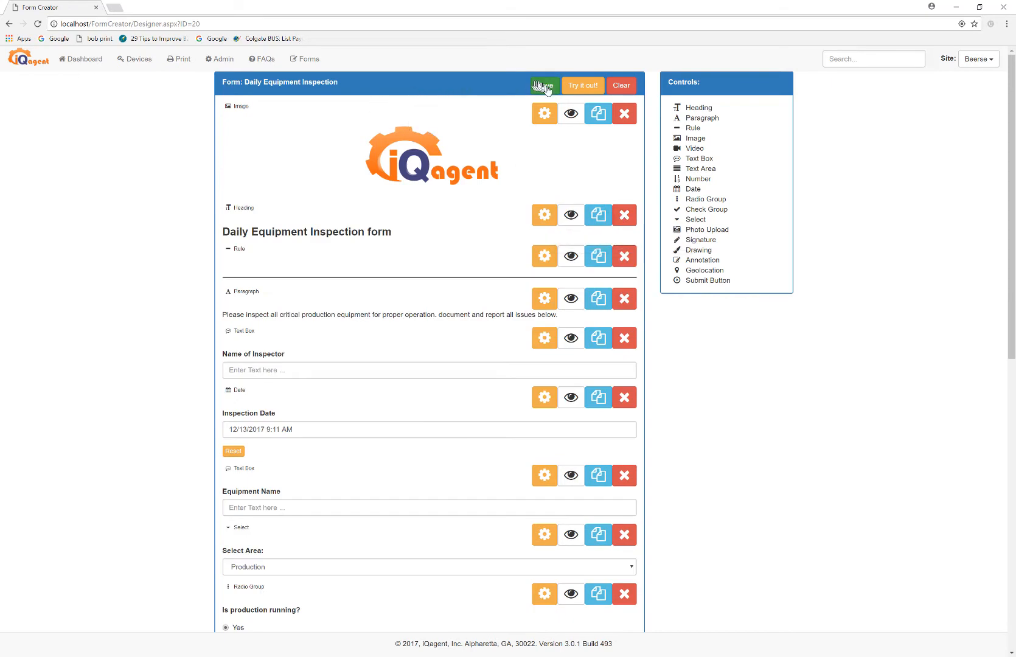
left_click(545, 85)
left_click(589, 196)
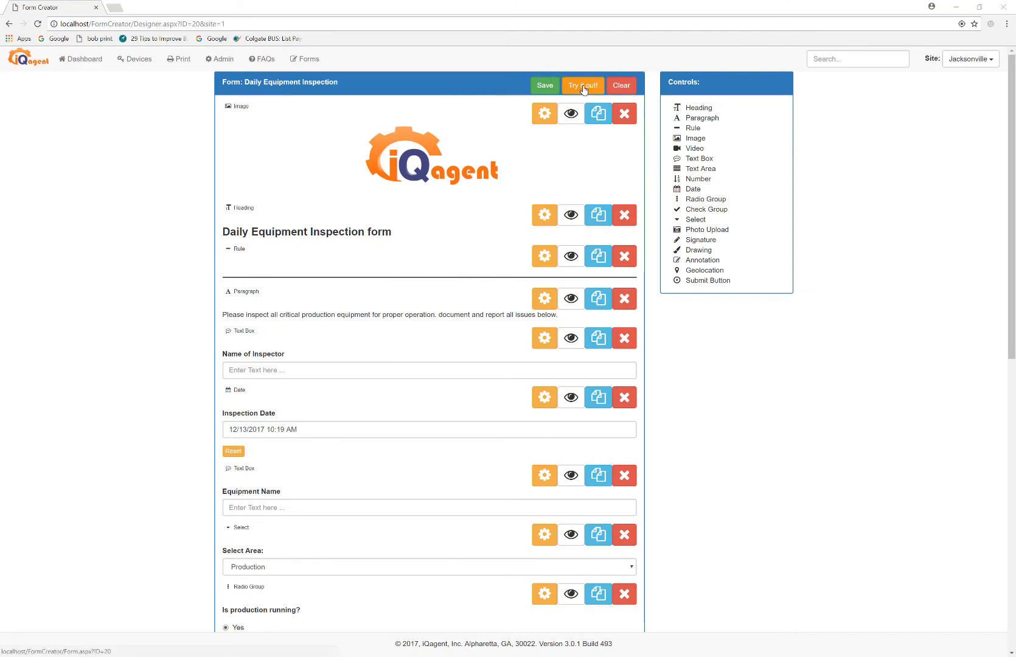
Step: Try out the saved form and review its fields from the logo to the submit button
left_click(583, 86)
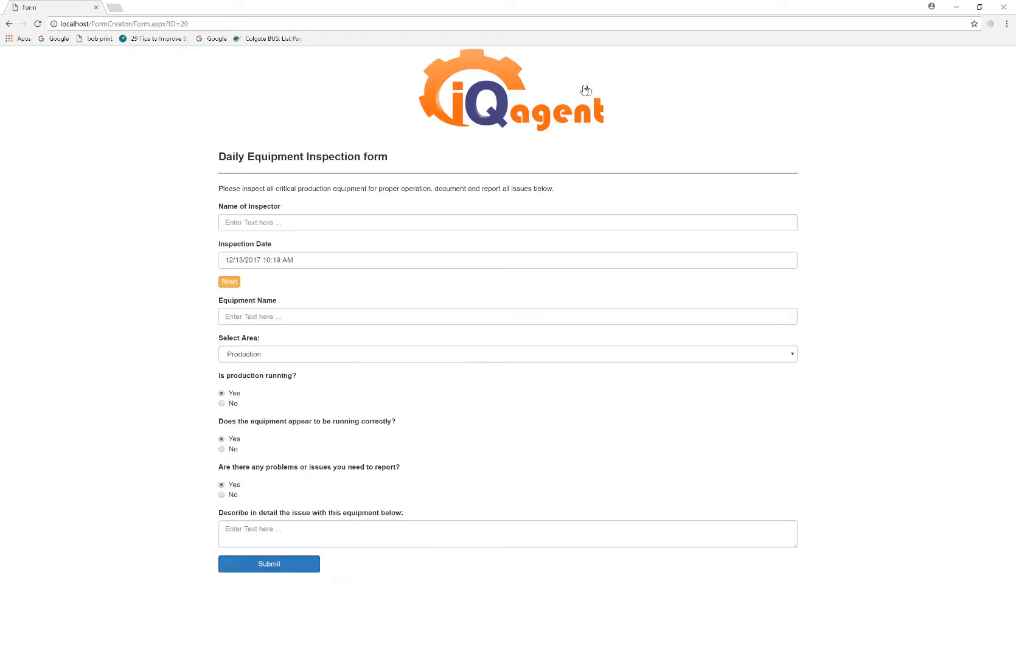
scroll(357, 251, "down", 2)
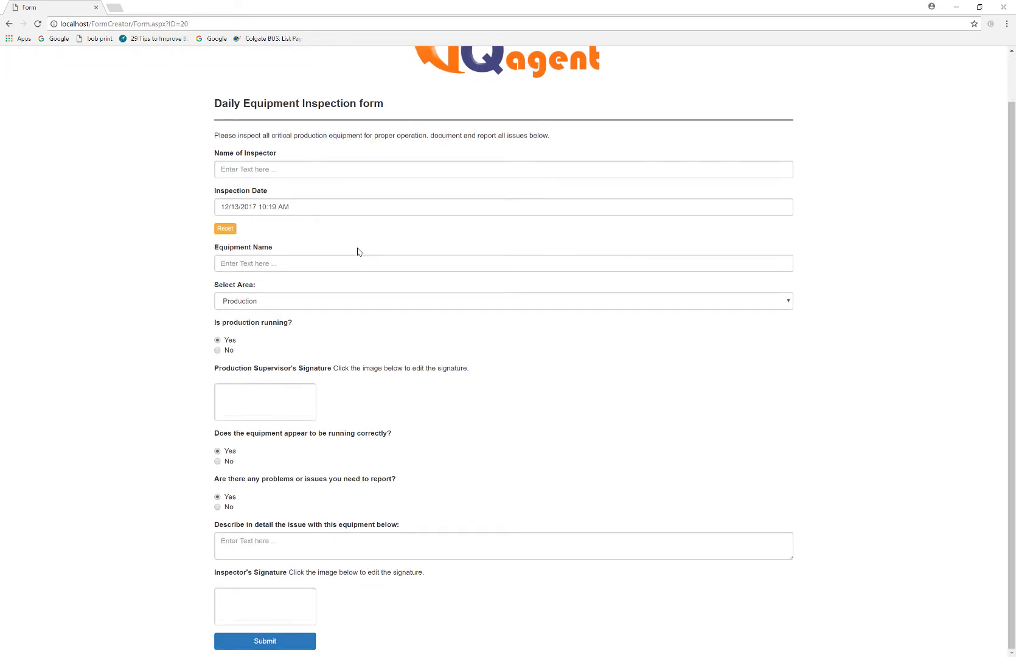
scroll(359, 251, "up", 2)
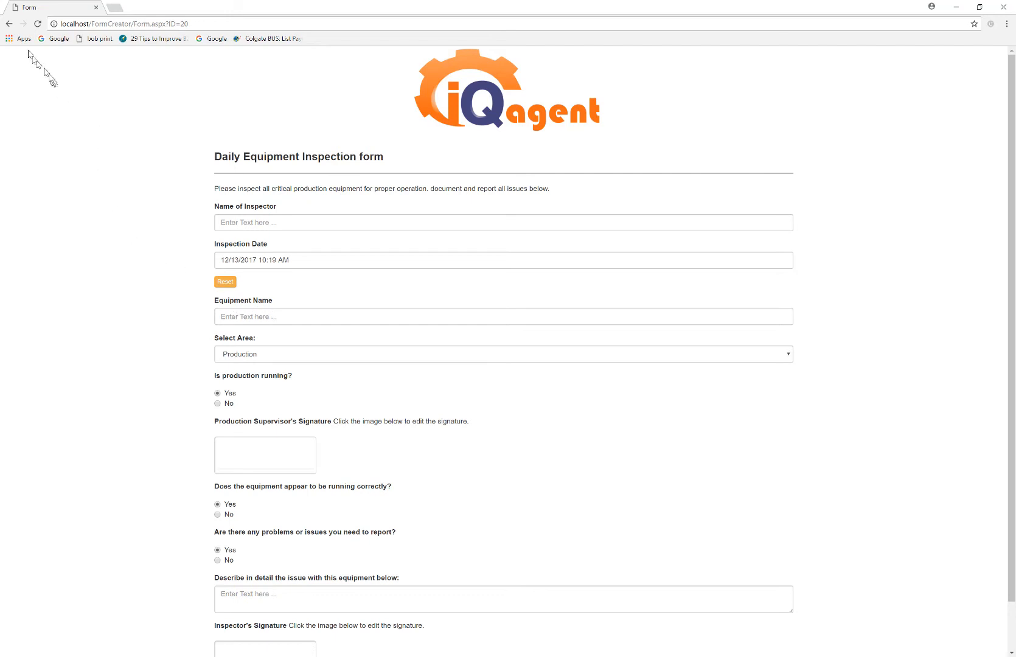
Step: Leave the form preview and open the Incoming Bank Motor point of interest in the Maintenance group for editing
left_click(9, 26)
left_click(80, 61)
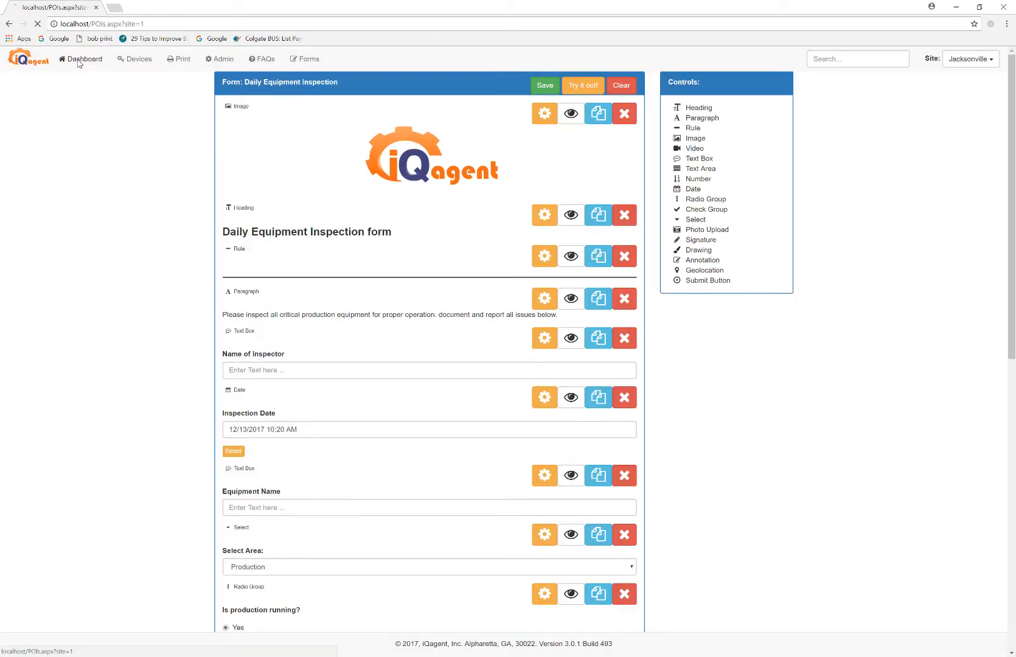
left_click(73, 176)
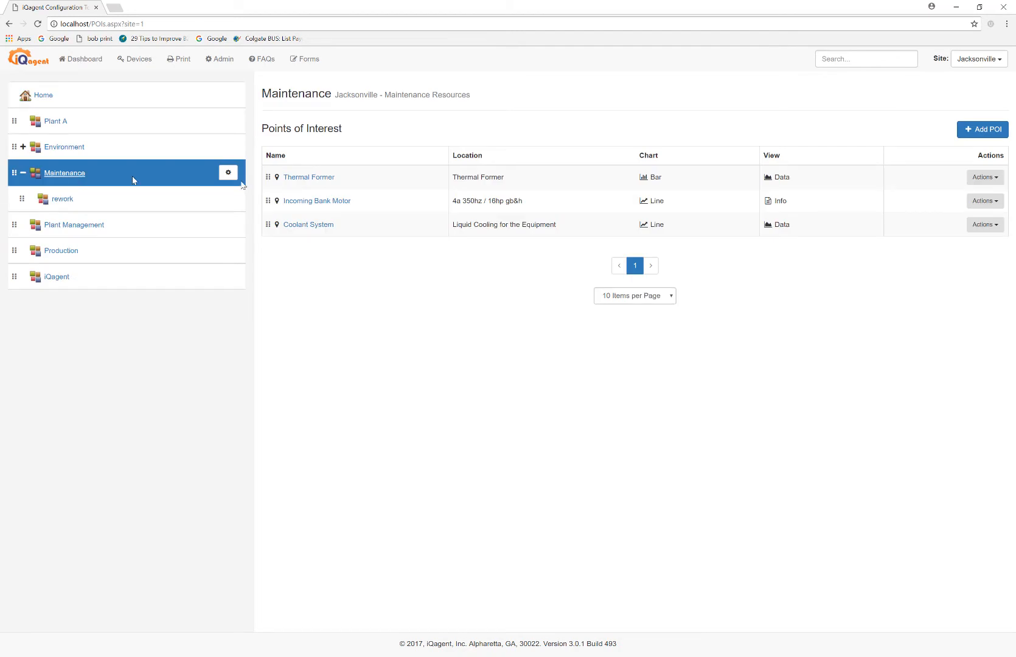
left_click(327, 201)
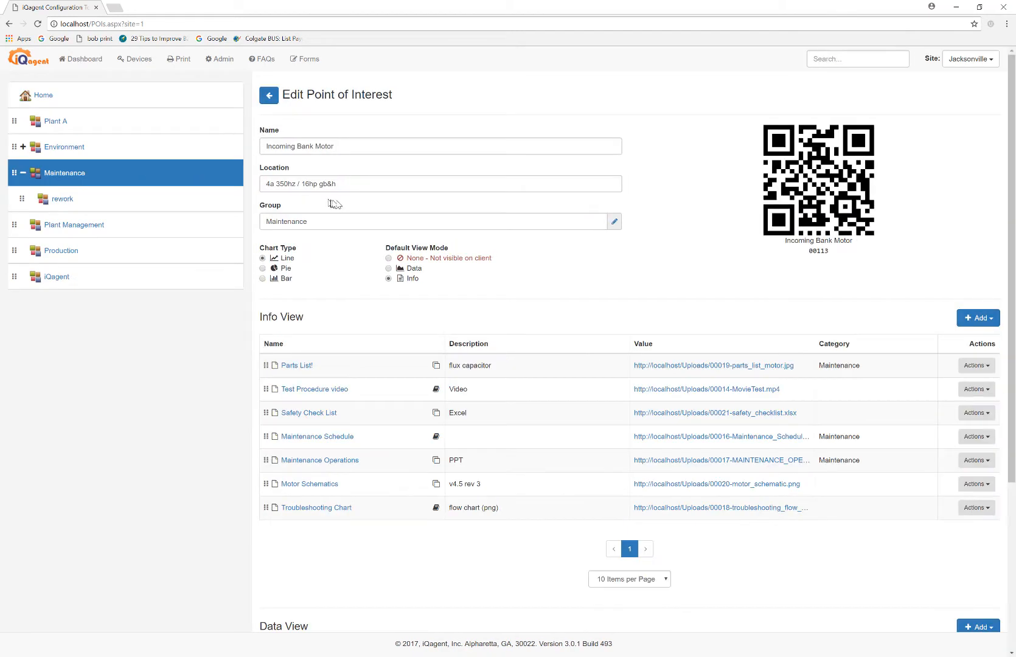
scroll(320, 364, "down", 1)
scroll(341, 316, "up", 1)
Step: Start a new Form item in the motor's Info View and choose the Daily Equipment Inspection form
left_click(968, 318)
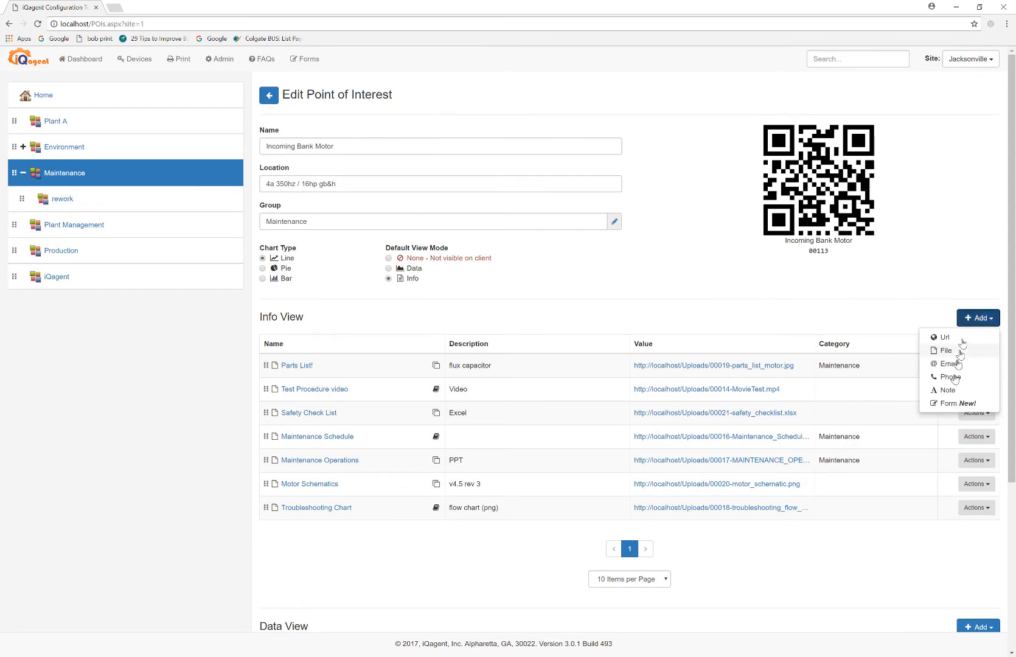
left_click(936, 403)
left_click(399, 205)
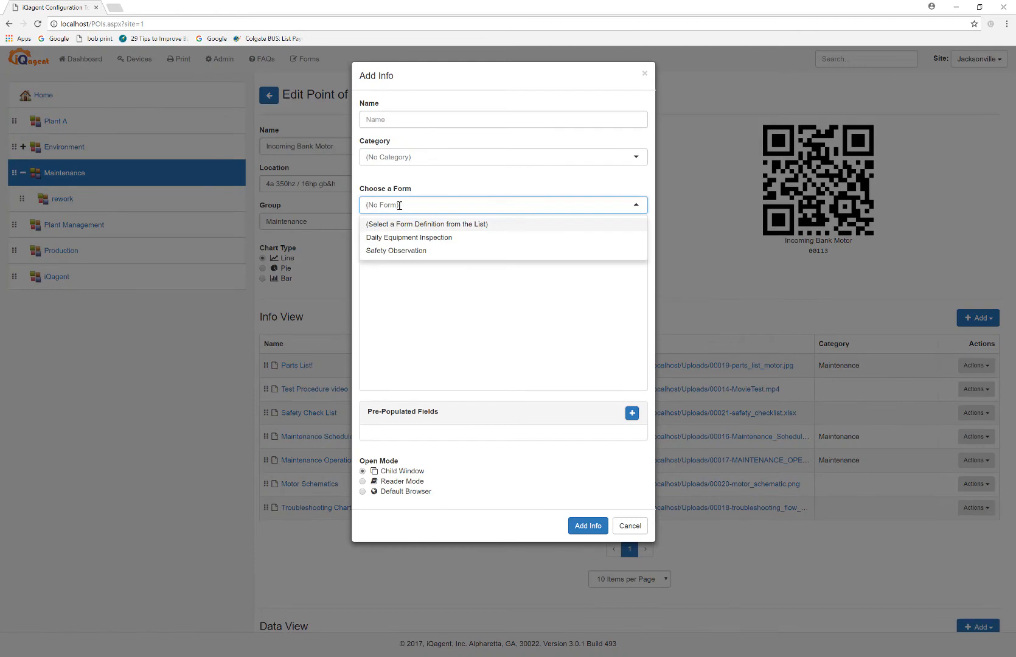
left_click(404, 238)
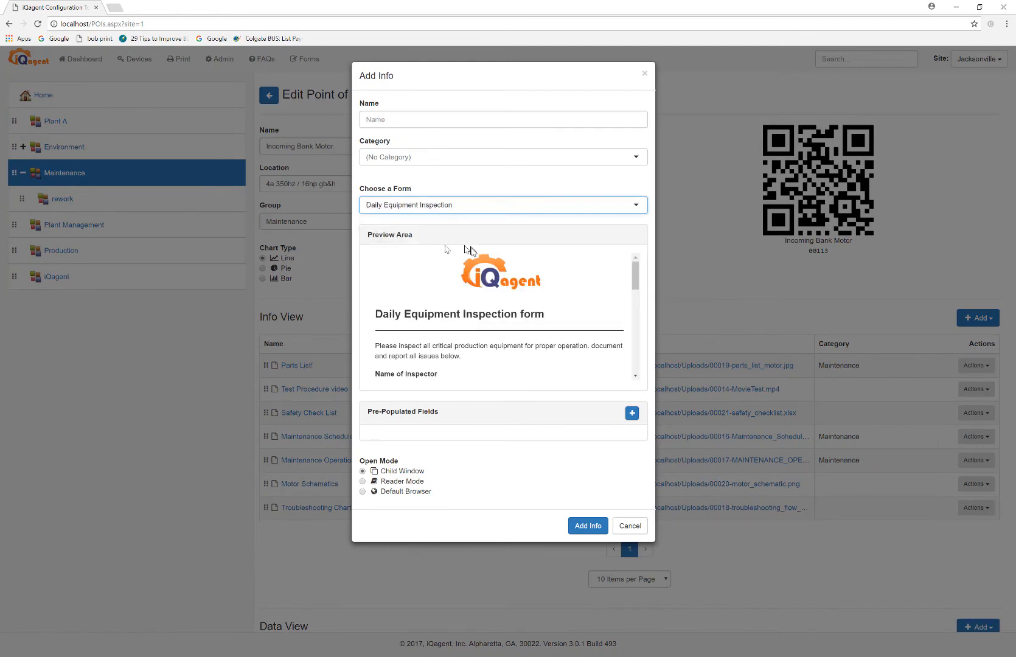
scroll(502, 324, "down", 5)
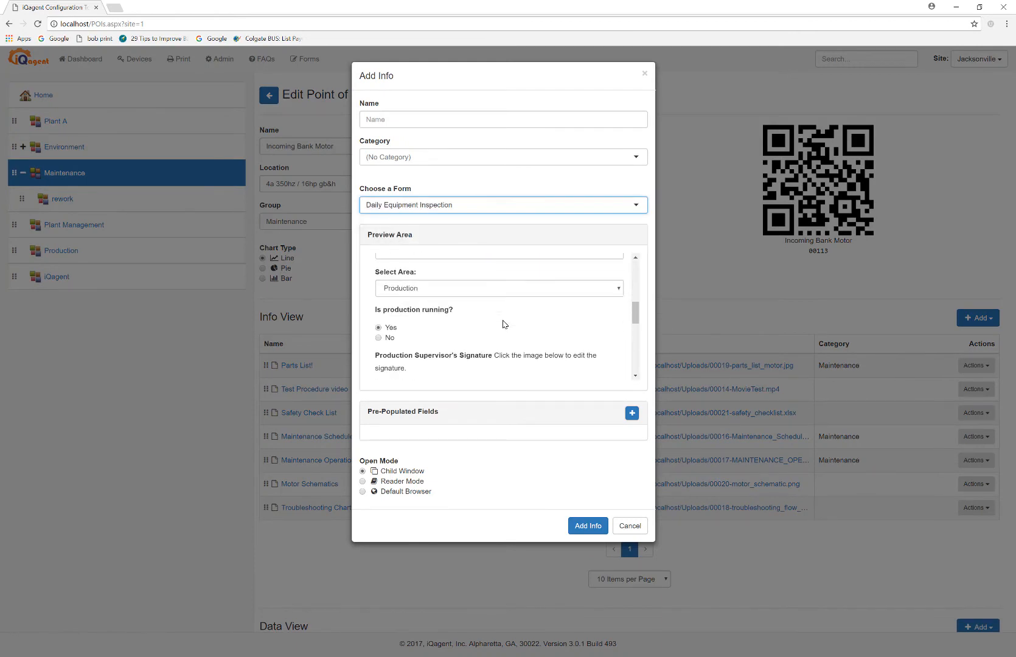
Step: Add a pre-populated field that fills Equipment Name with "Incoming Bank Motor"
left_click(631, 414)
left_click(440, 457)
left_click(426, 485)
left_click(502, 458)
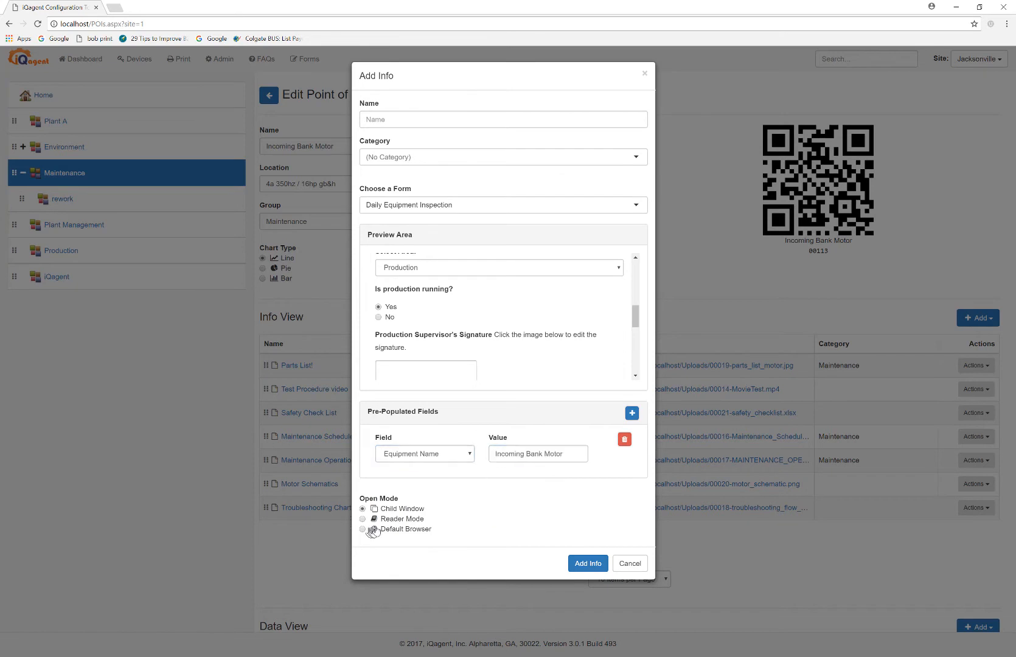
Step: Name the info item "Daily Equipment Inspection", set its open mode to Reader Mode and add it
left_click(399, 118)
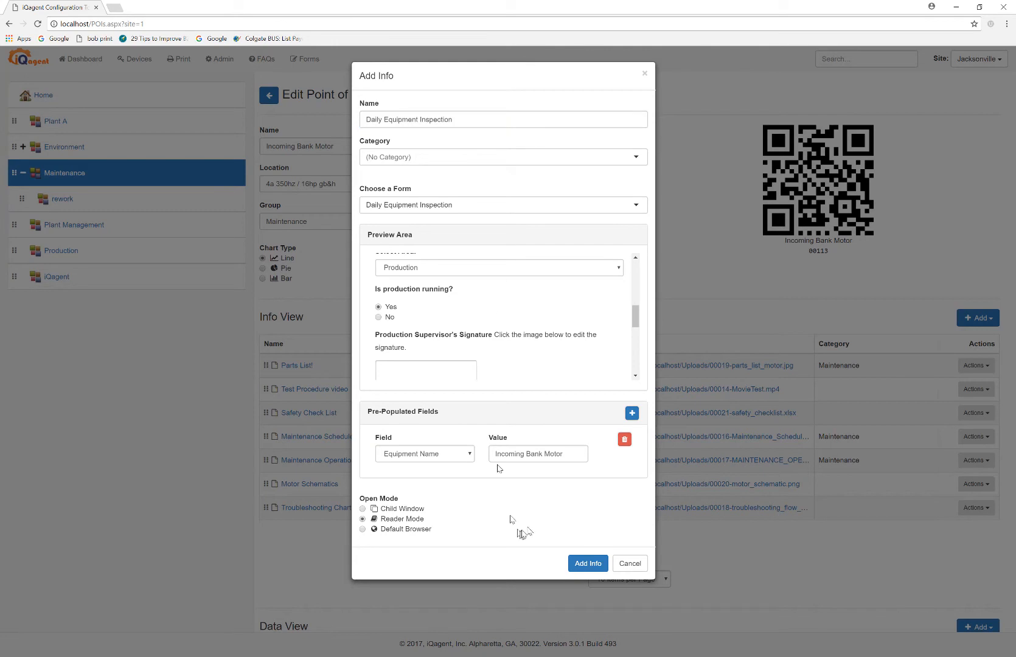
left_click(581, 562)
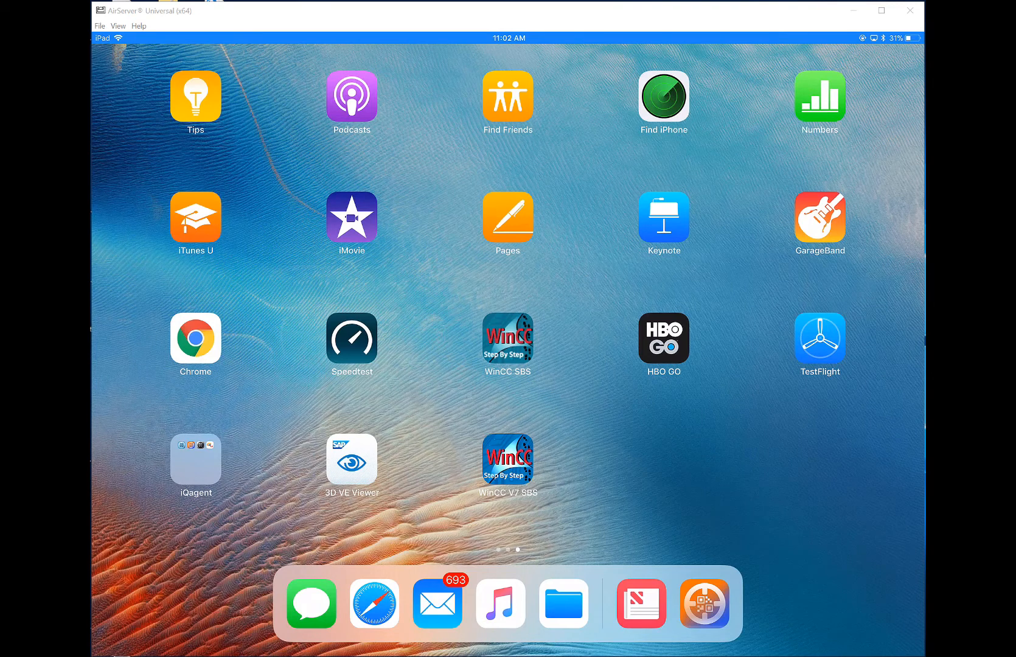
Step: Switch to the iQagent app on the iPad and open the Daily Equipment Inspection form for Incoming Bank Motor
left_click(705, 604)
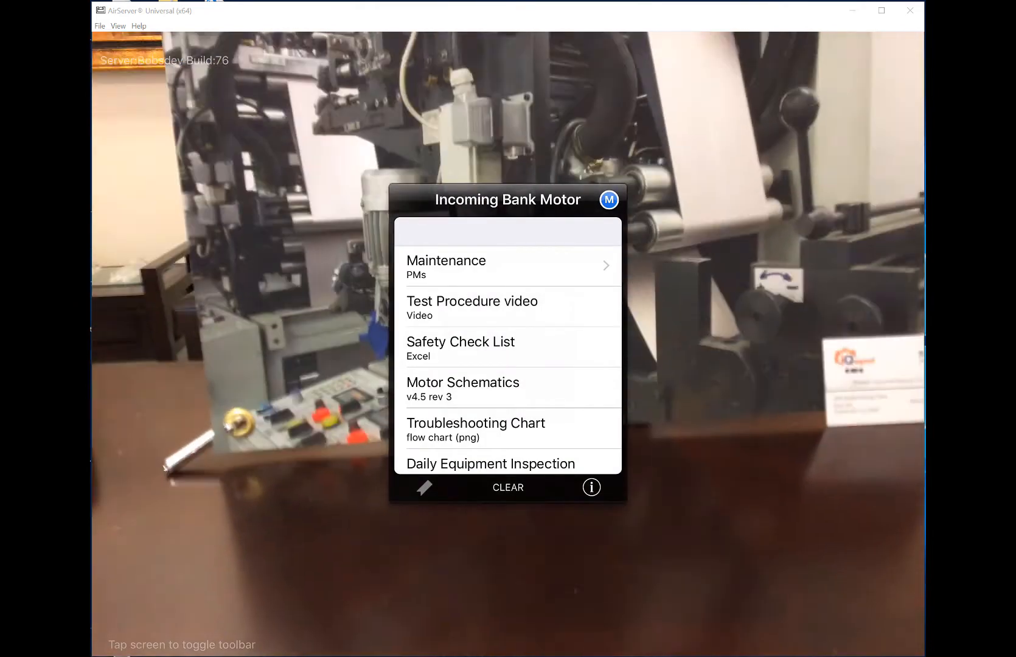
left_click_drag(508, 200, 648, 90)
scroll(648, 244, "down", 1)
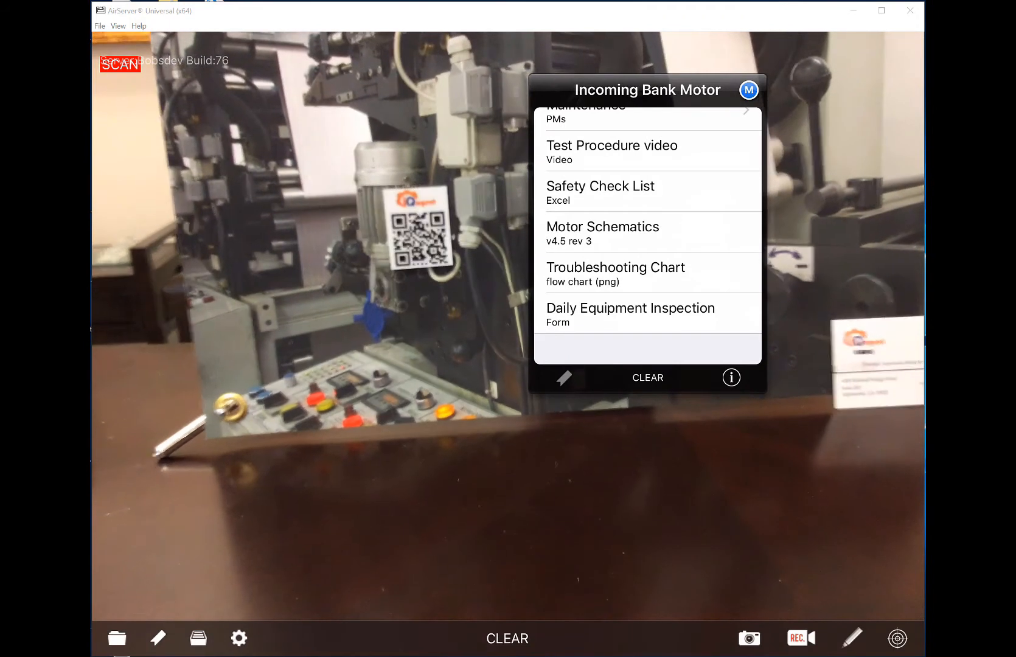
left_click(648, 314)
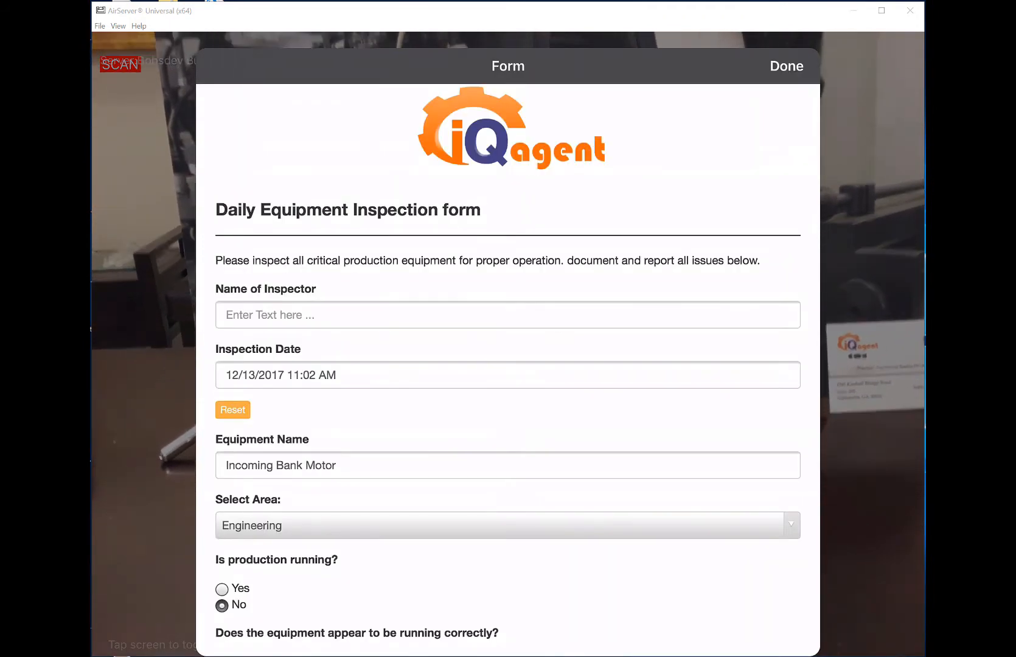
Step: Enter the inspector's full name in the Name of Inspector field
scroll(508, 365, "down", 3)
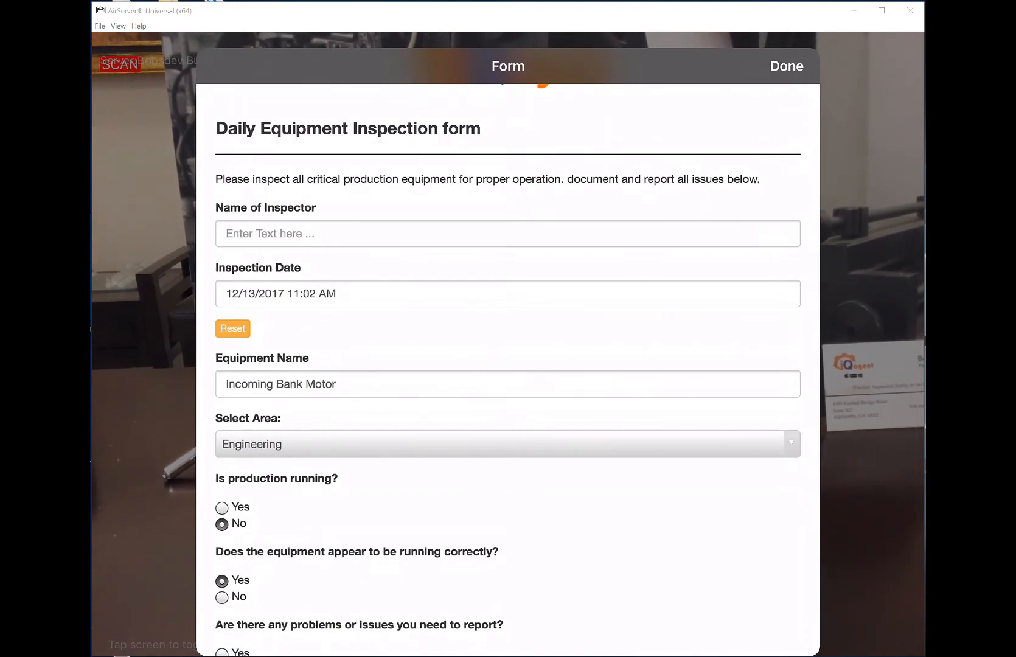
left_click(508, 234)
type("Joh")
type("n doe")
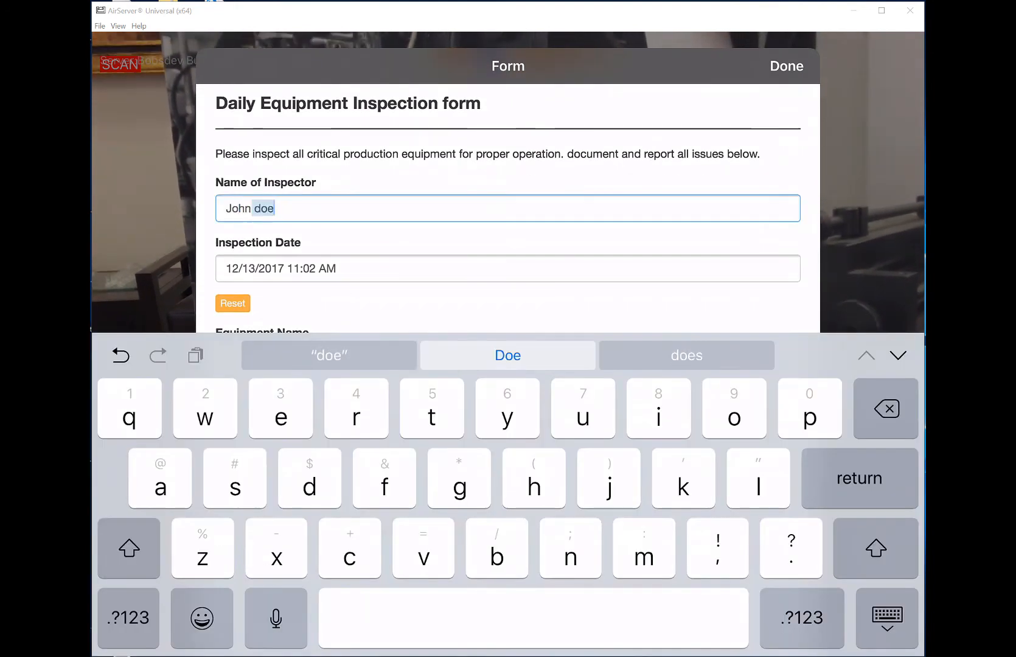
left_click(888, 618)
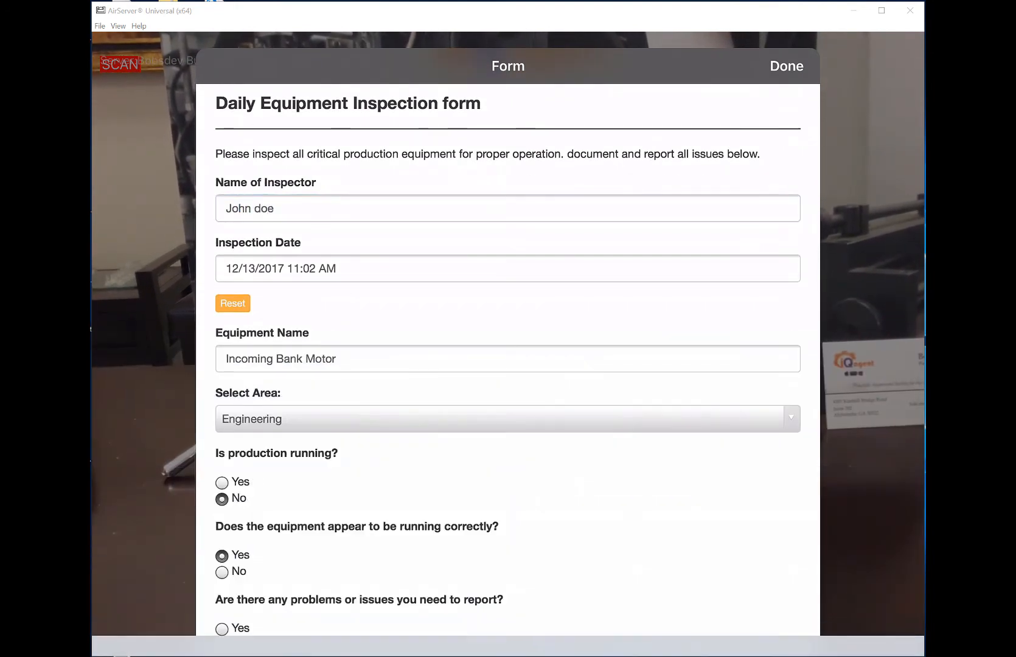
Step: Set the inspection form's Select Area field to Production
left_click(508, 419)
left_click(508, 305)
scroll(508, 365, "down", 5)
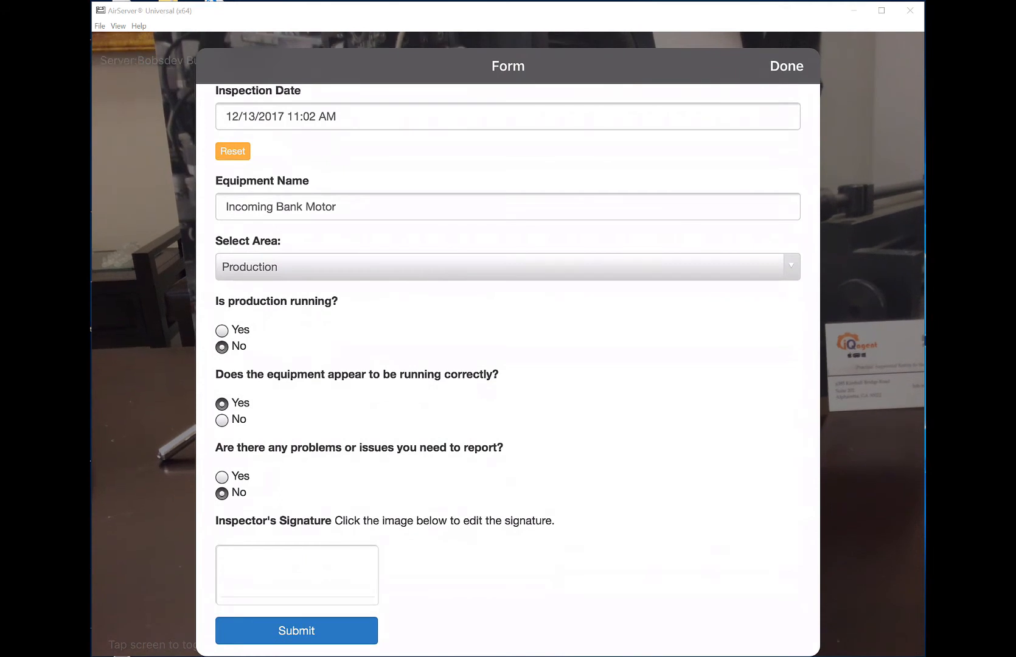
Step: Answer Yes to whether production is running and draw the Production Supervisor's Signature
left_click(222, 331)
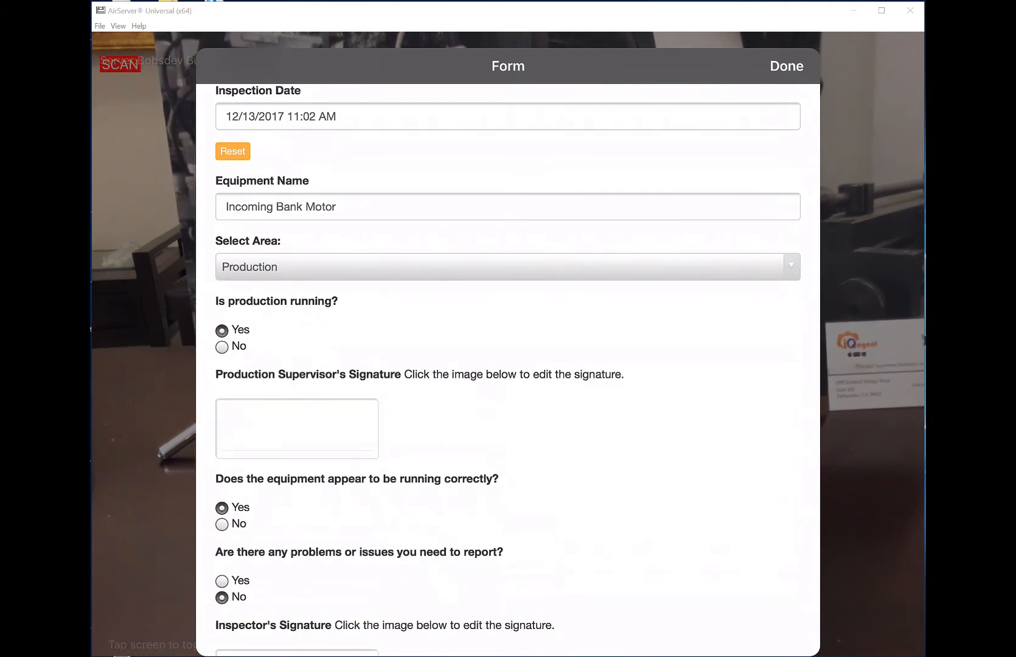
left_click(296, 428)
left_click_drag(384, 262, 366, 330)
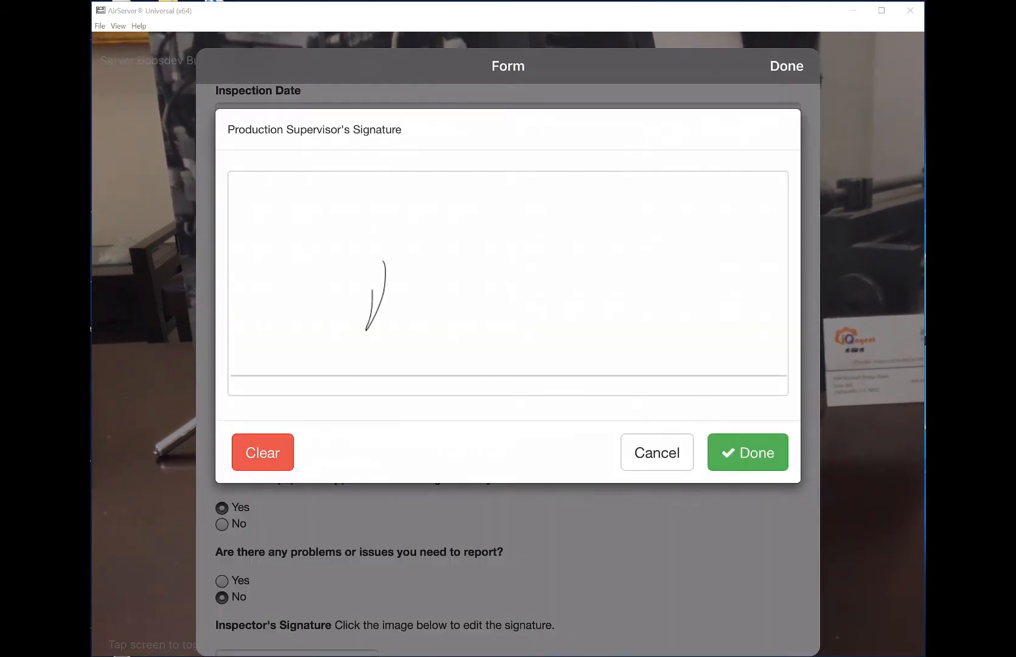
left_click_drag(395, 268, 545, 289)
left_click(748, 452)
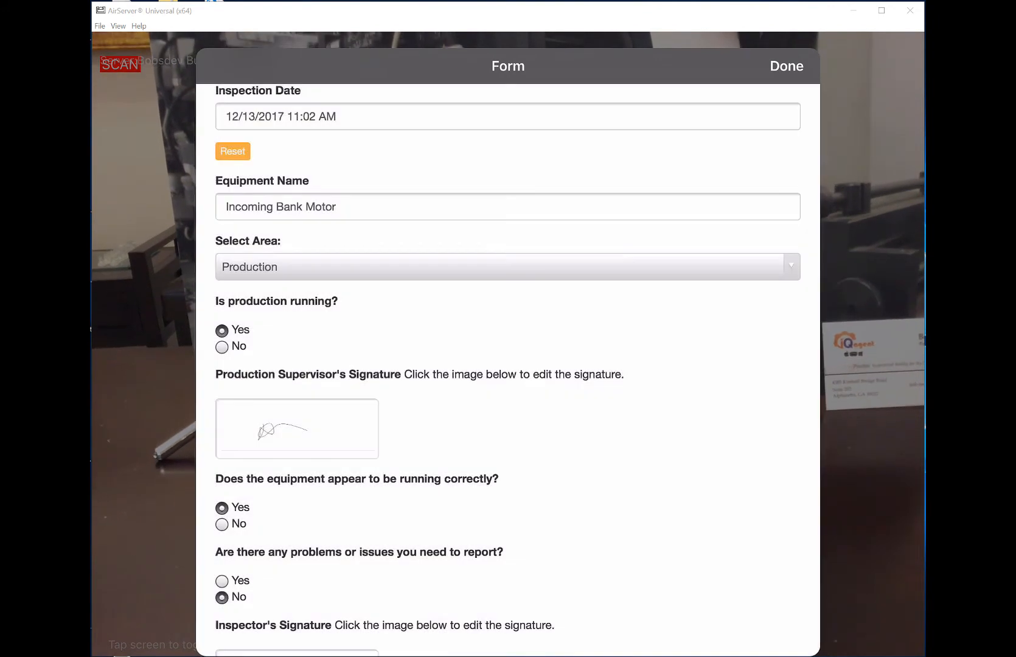
Step: Mark the equipment as not running correctly, answer Yes to reporting problems, and describe the issue as "Running slow!"
scroll(508, 365, "down", 3)
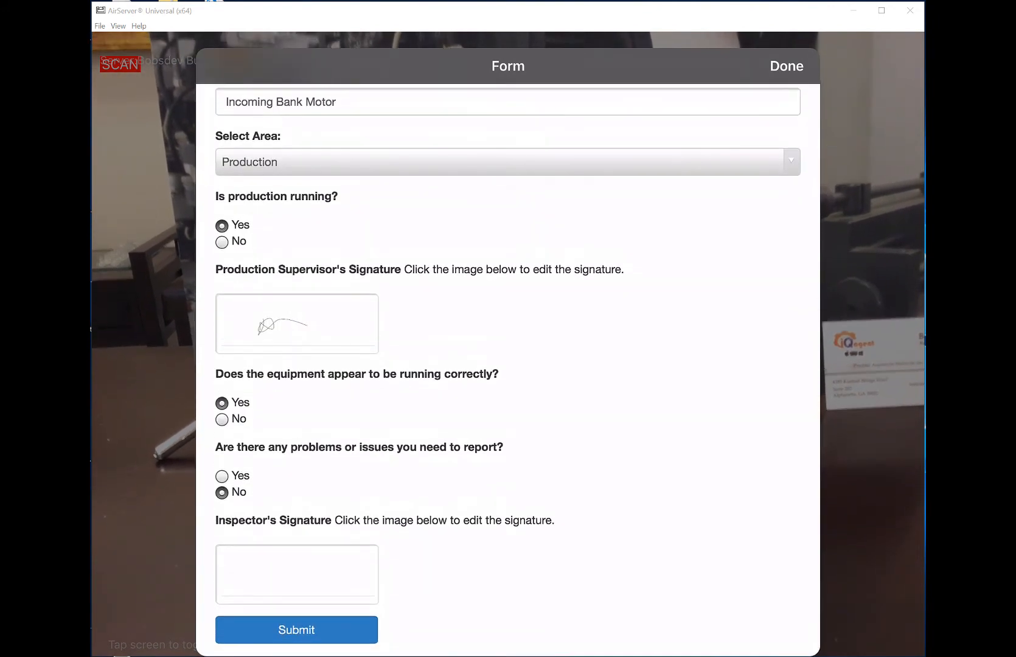
left_click(222, 420)
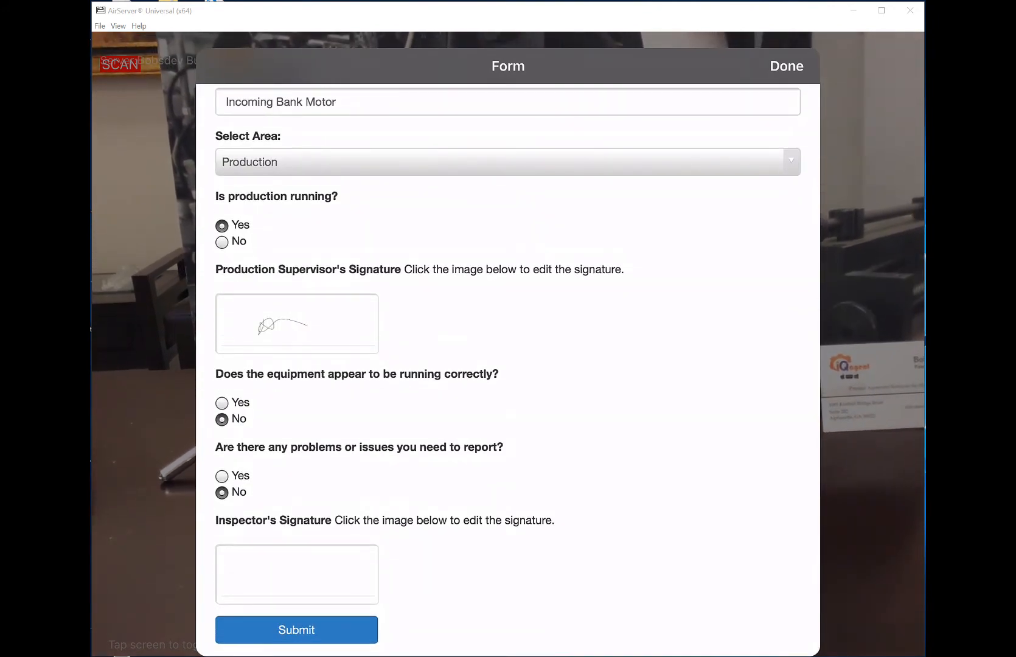
left_click(222, 476)
scroll(508, 366, "down", 3)
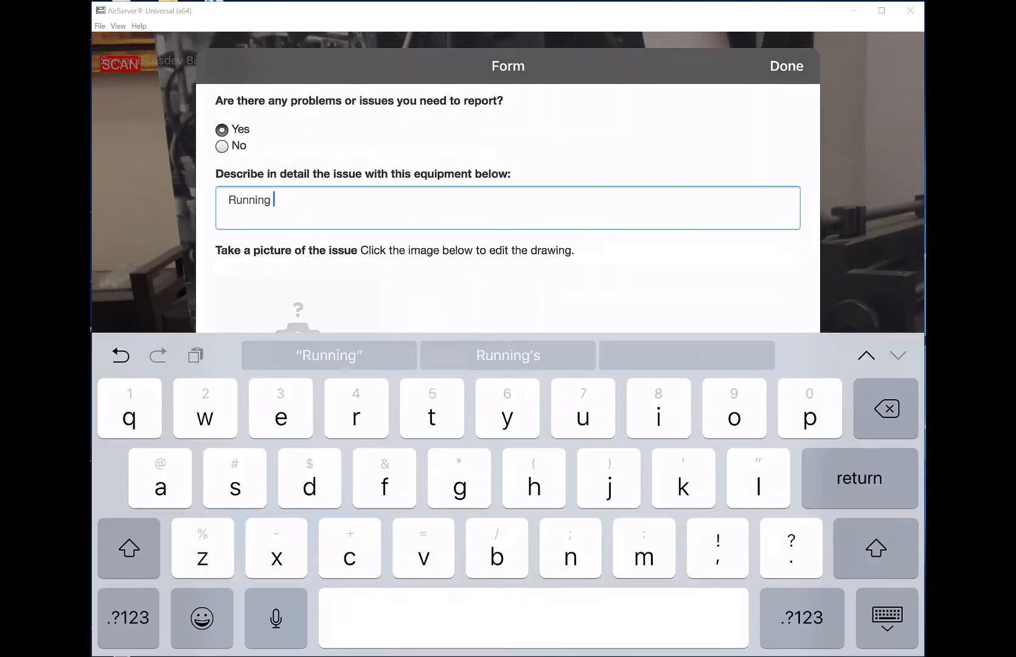
type("s")
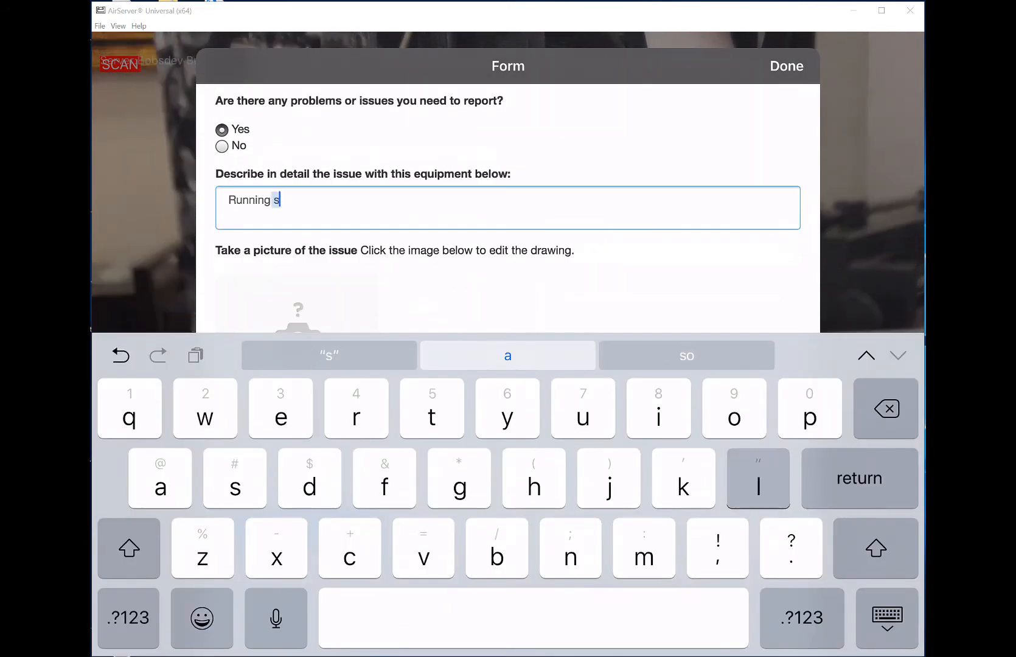
type("low!")
left_click(887, 618)
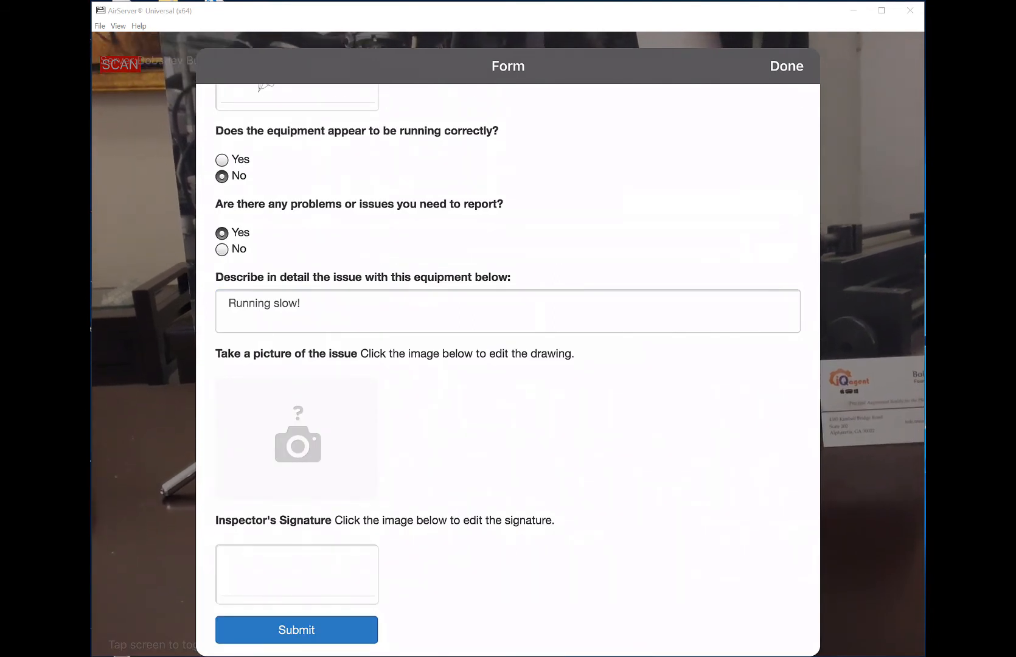
Step: Take a new photo of the machine with the camera and use it as the picture of the issue
left_click(298, 439)
left_click(570, 136)
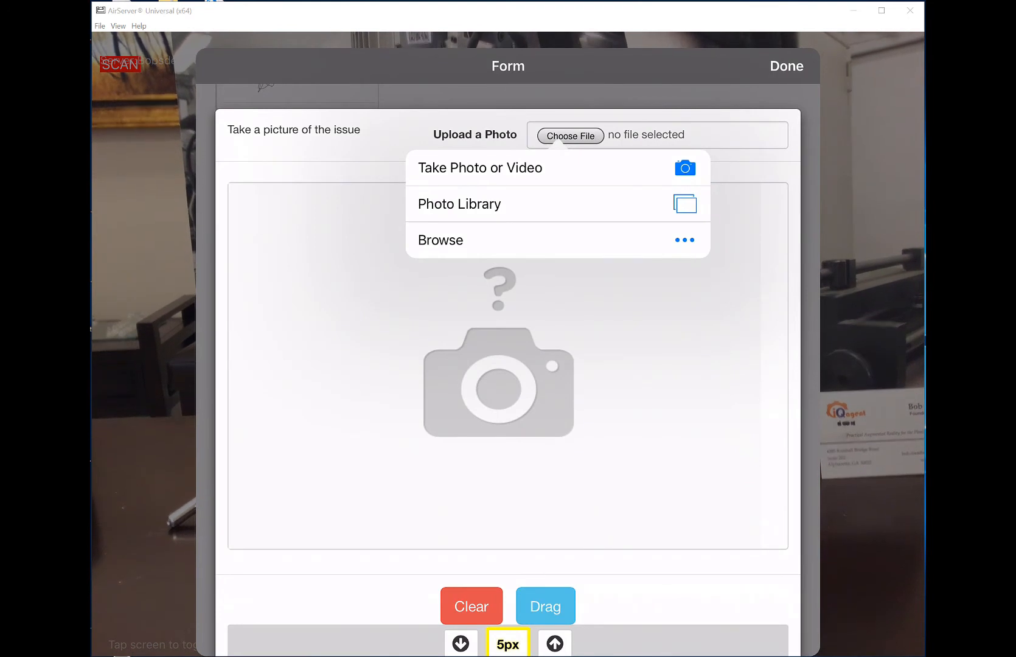
left_click(480, 168)
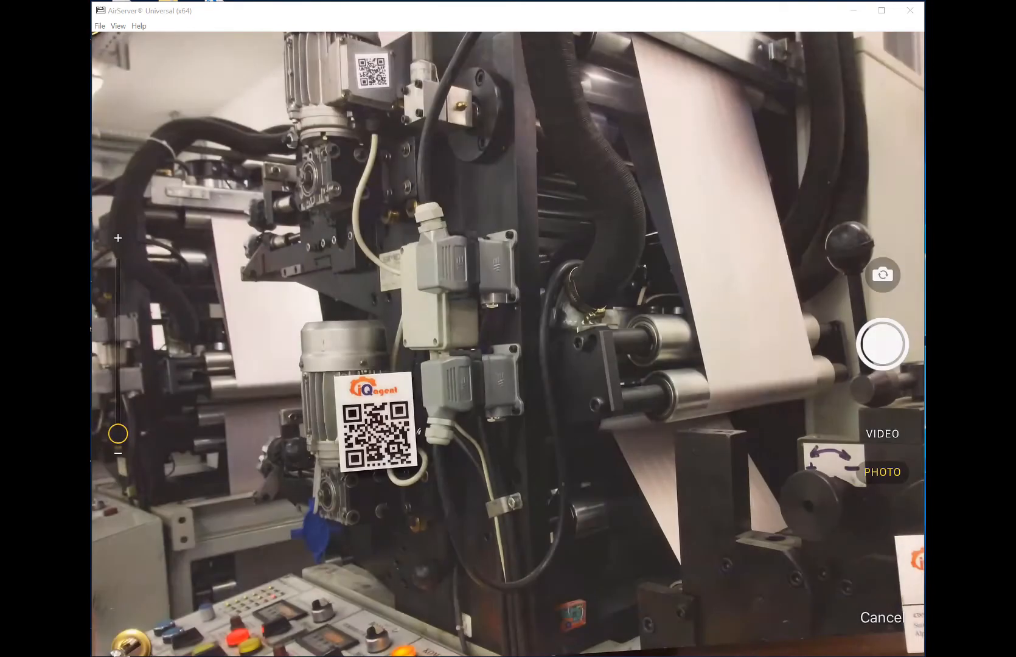
left_click(882, 344)
left_click(879, 627)
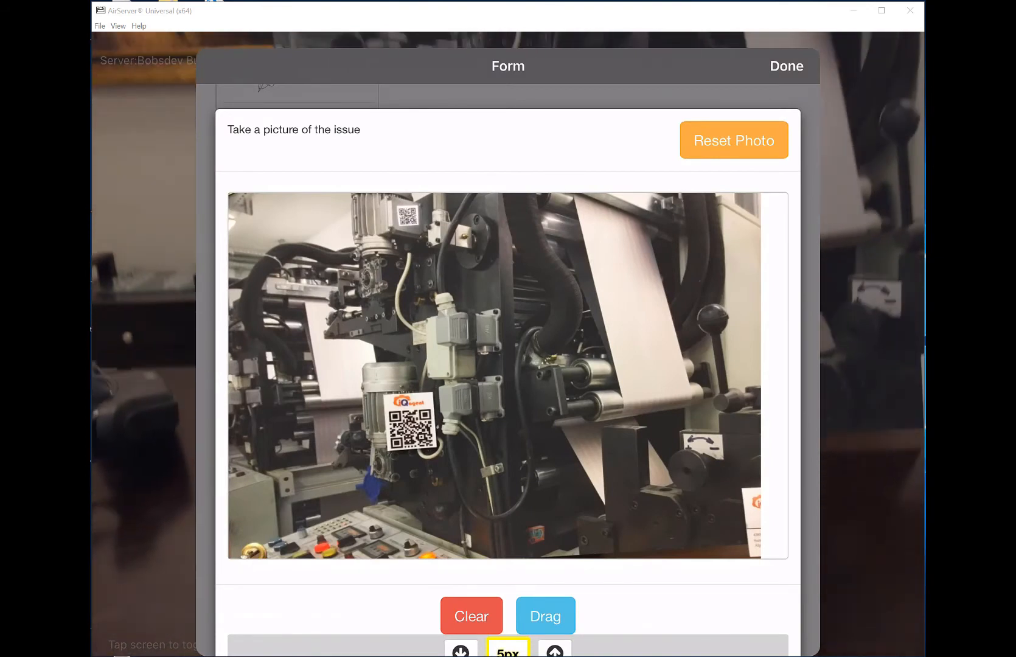
Step: Draw a yellow upward arrow on the photo, reposition its strokes beside the motor with the QR code, and accept the annotated picture
left_click_drag(340, 349, 342, 378)
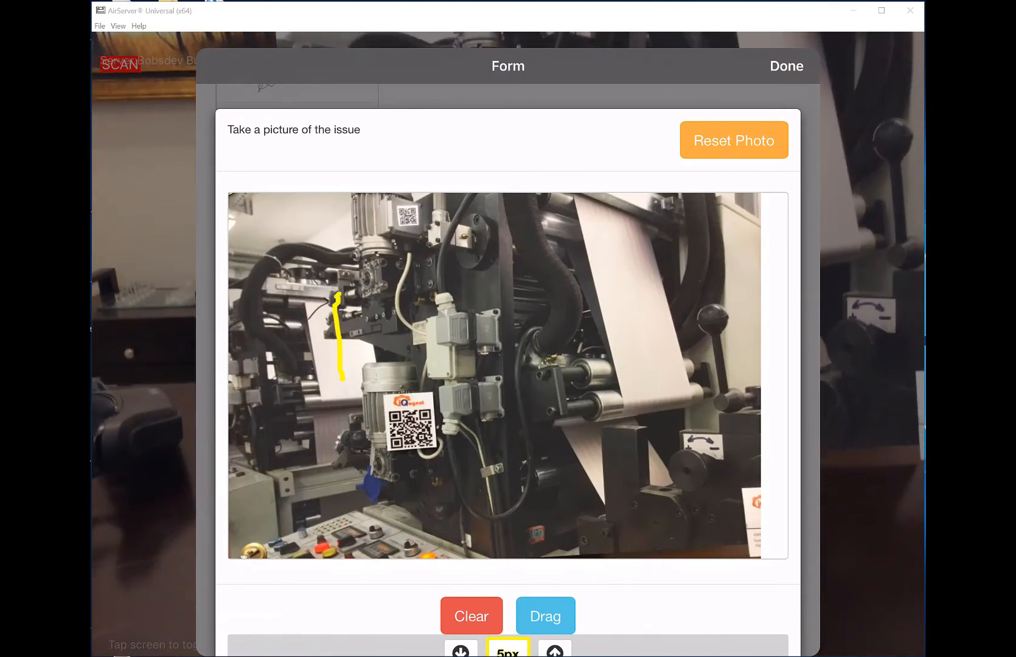
left_click_drag(337, 294, 365, 317)
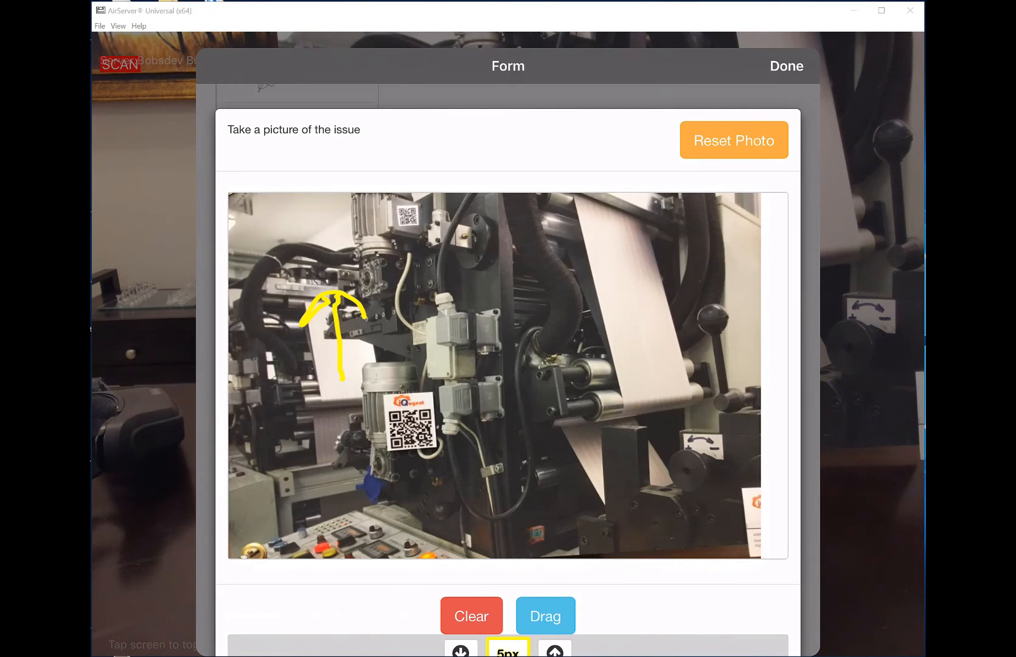
left_click(545, 616)
left_click_drag(326, 353, 352, 398)
left_click_drag(333, 308, 351, 354)
scroll(508, 365, "down", 3)
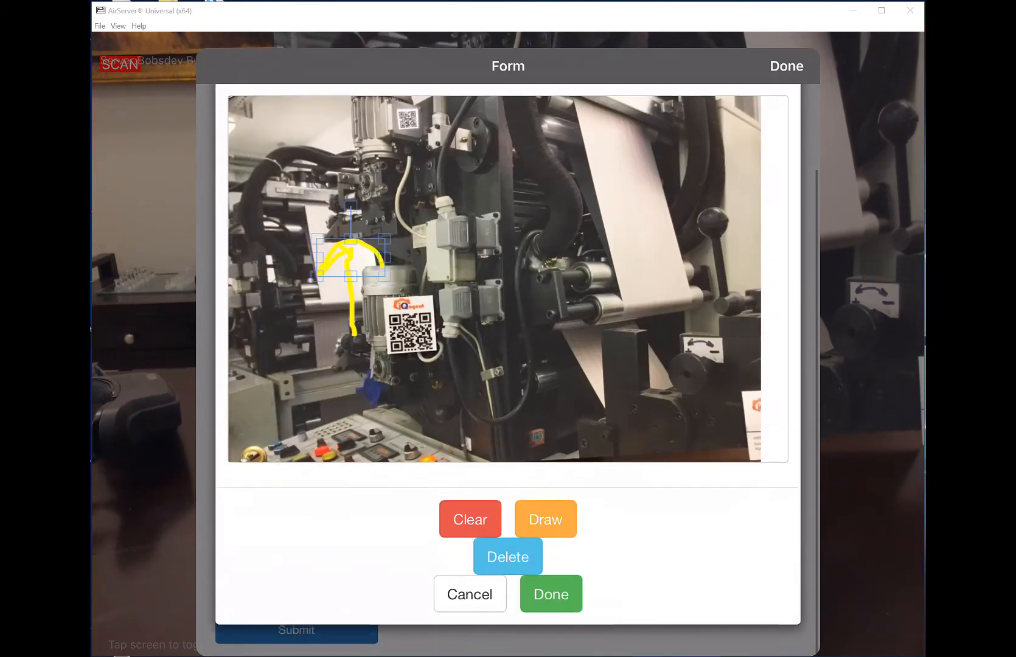
left_click(551, 601)
Step: Draw the Inspector's Signature and submit the completed inspection form
left_click(297, 574)
mouse_move(375, 292)
left_mouse_down()
mouse_move(395, 290)
mouse_move(392, 359)
left_mouse_up()
left_click_drag(420, 317, 707, 343)
left_click(748, 452)
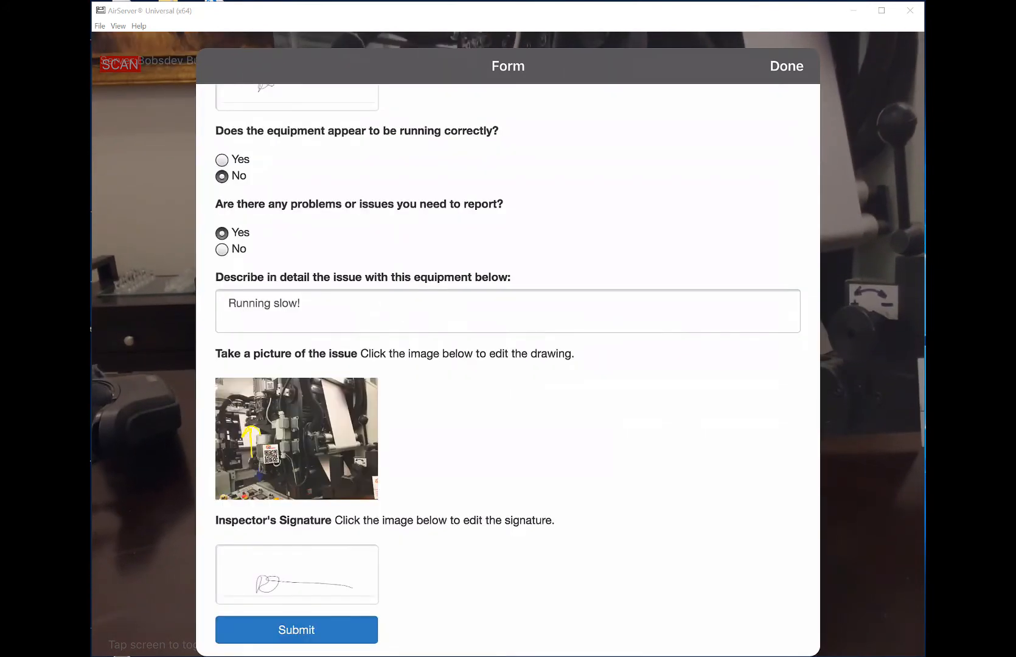
left_click(297, 630)
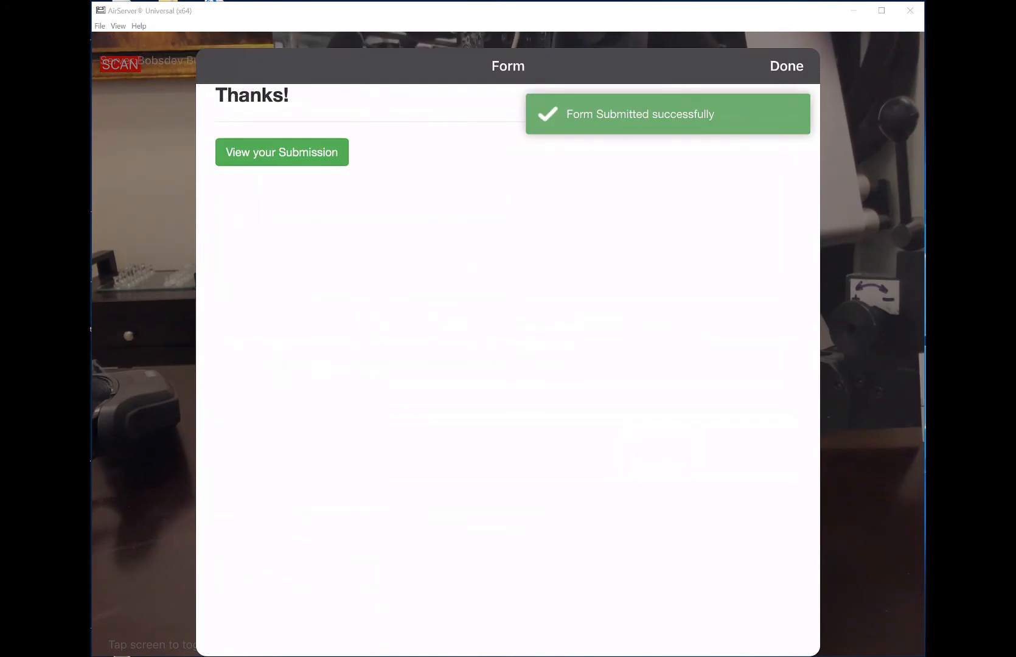
Step: Open the submitted Daily Equipment Inspection form and review its recorded answers
left_click(281, 152)
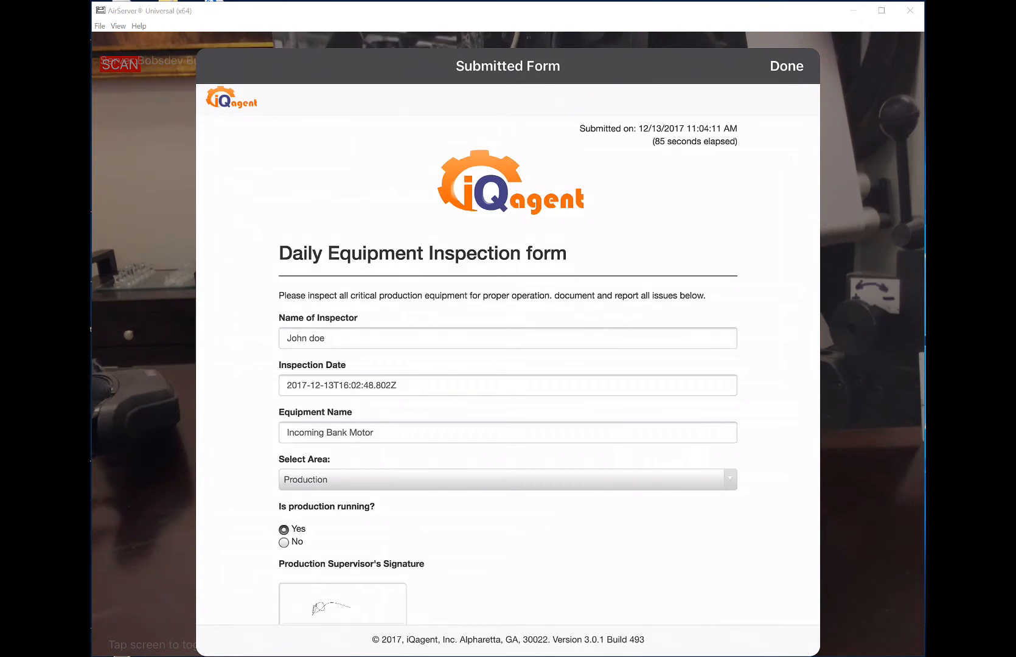
scroll(508, 365, "down", 5)
scroll(508, 365, "down", 4)
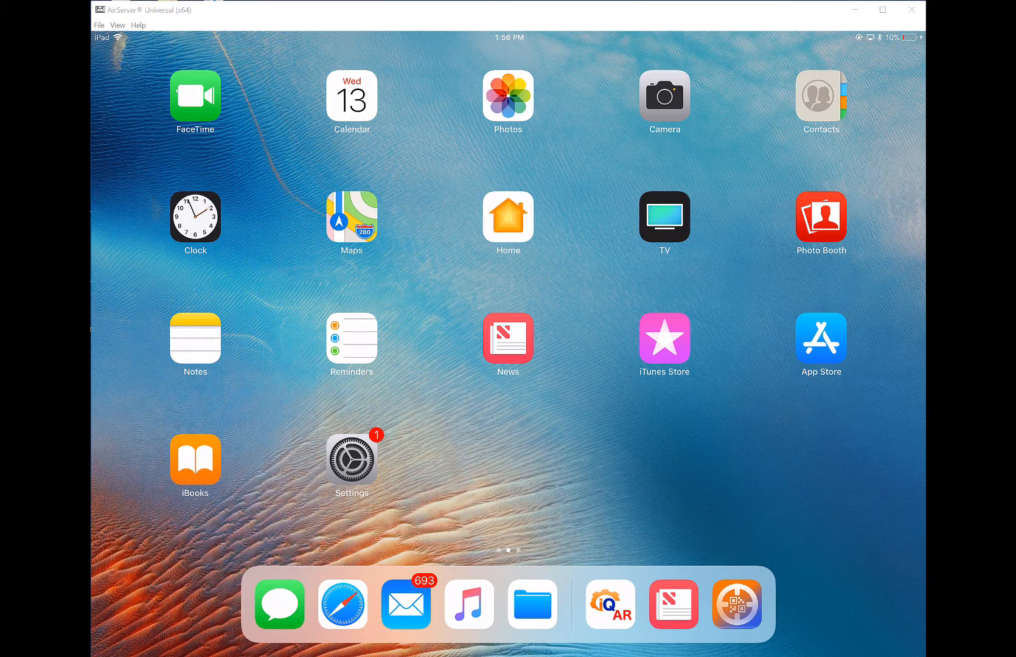
Step: Switch to the iQagent AR app, view the Daily Equipment Inspection form from the Incoming Bank Motor's info links, and close it
left_click(610, 604)
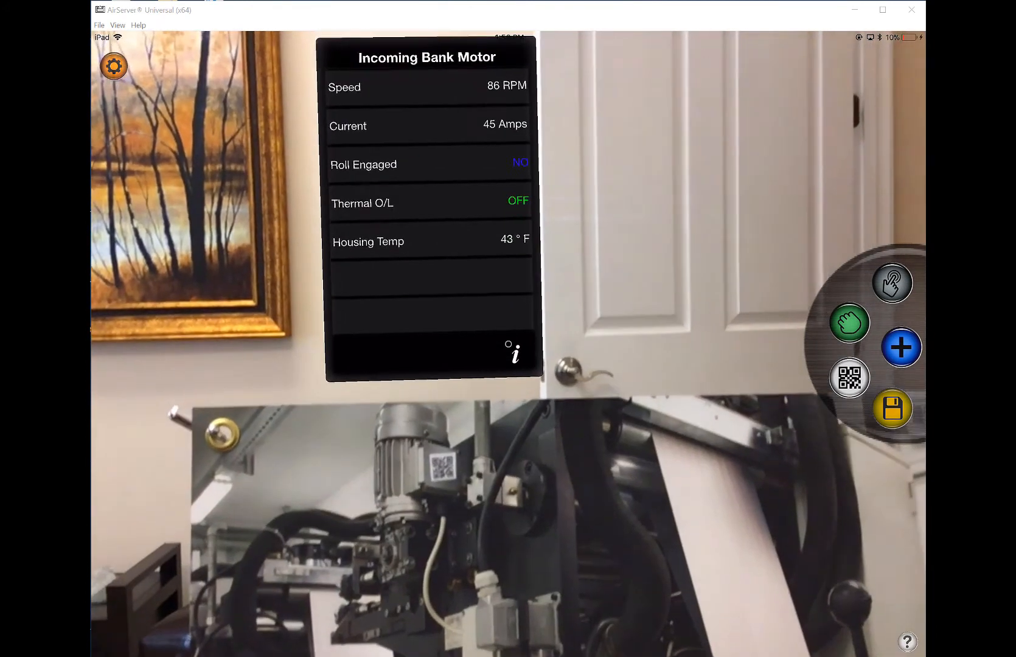
left_click(510, 347)
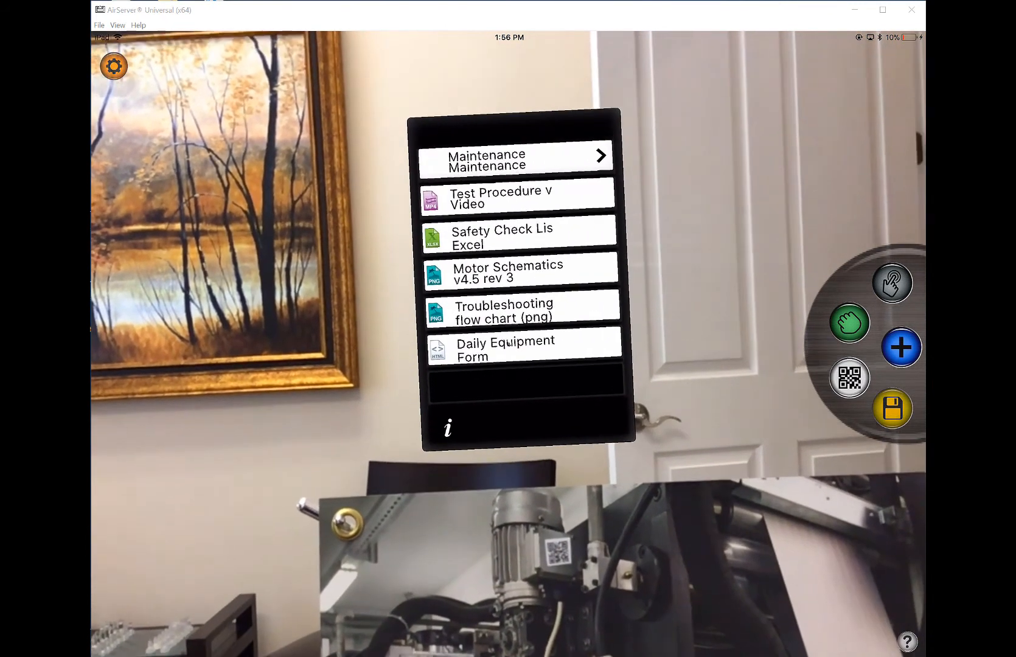
left_click(508, 343)
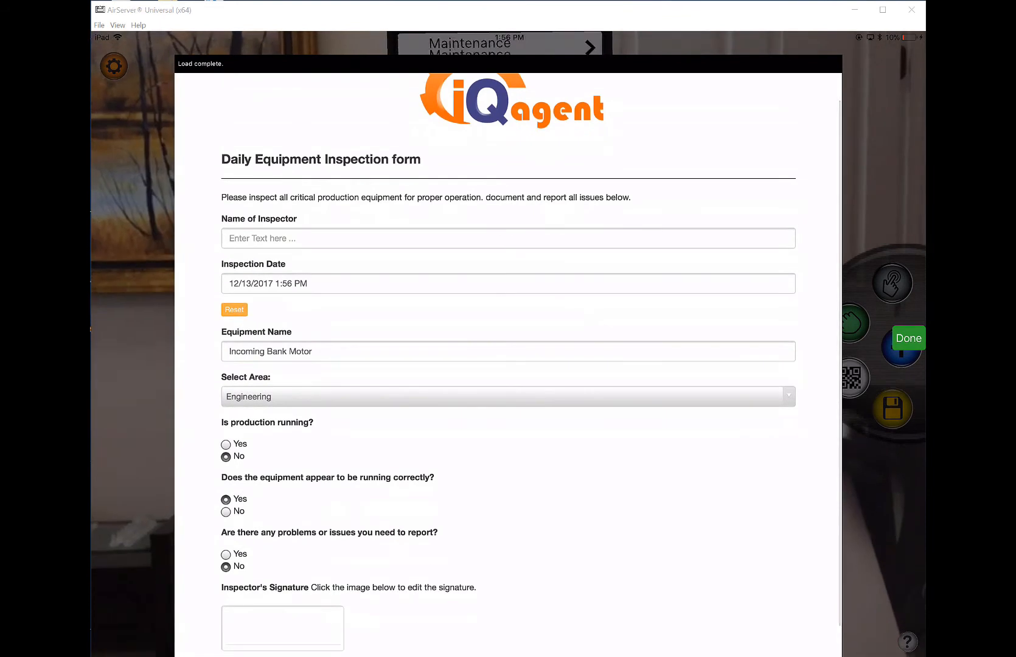
scroll(508, 365, "up", 1)
left_click(909, 338)
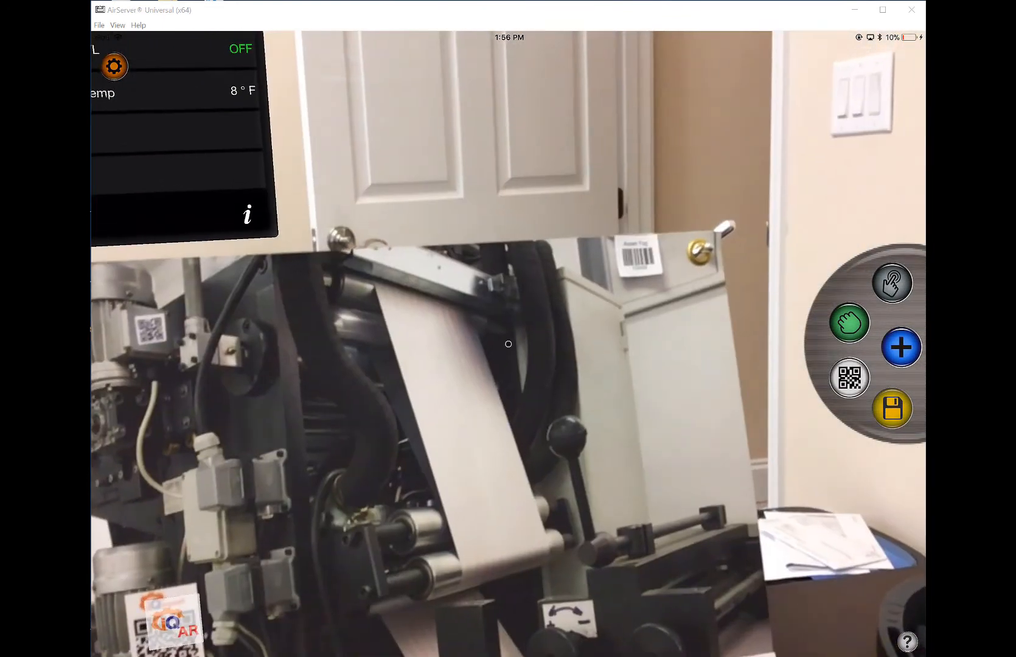
Step: Add the Daily Equipment Inspection infolink to the AR scene as its own object
left_click(901, 348)
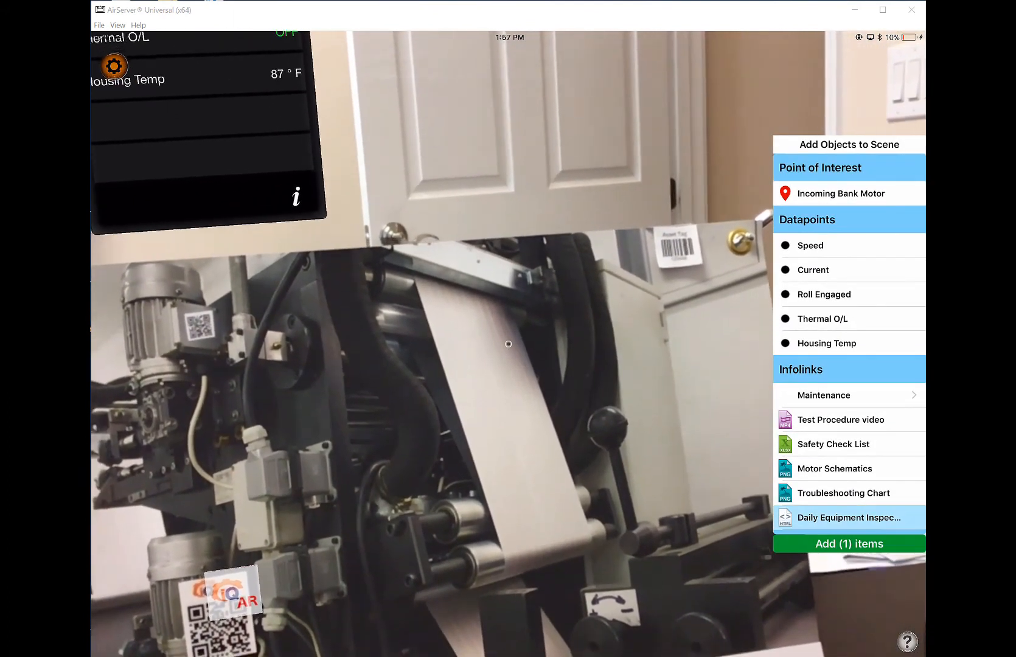
left_click(849, 544)
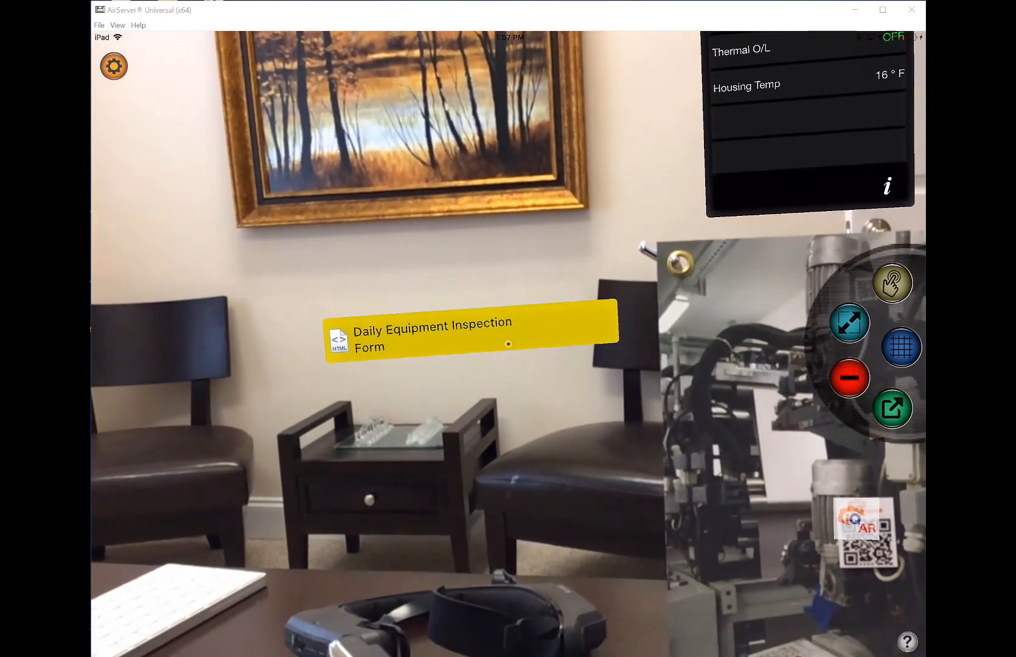
left_click(509, 344)
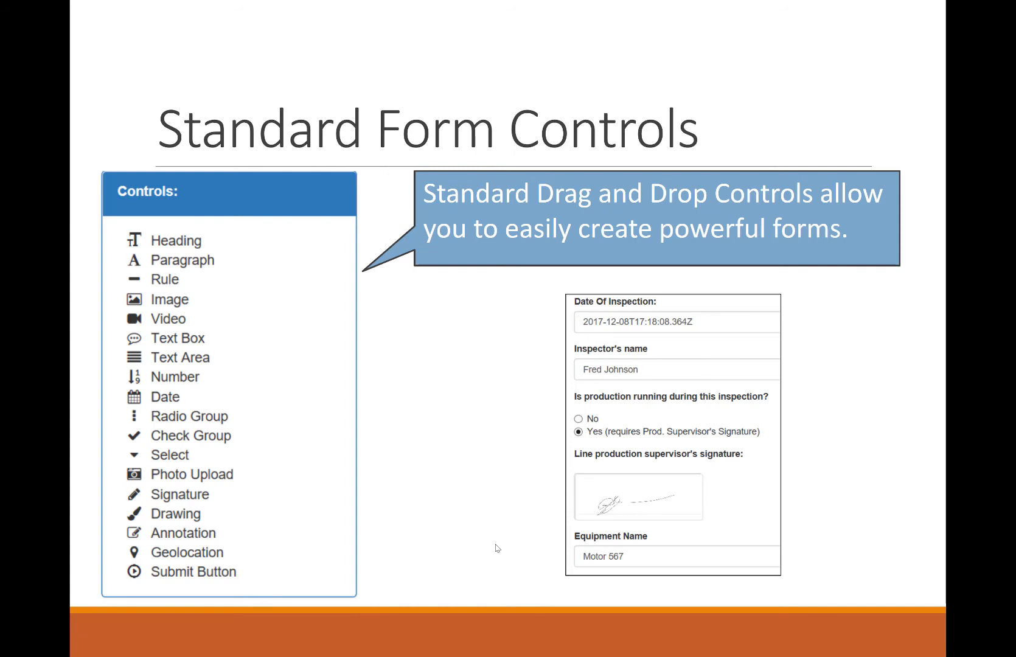
left_click(498, 549)
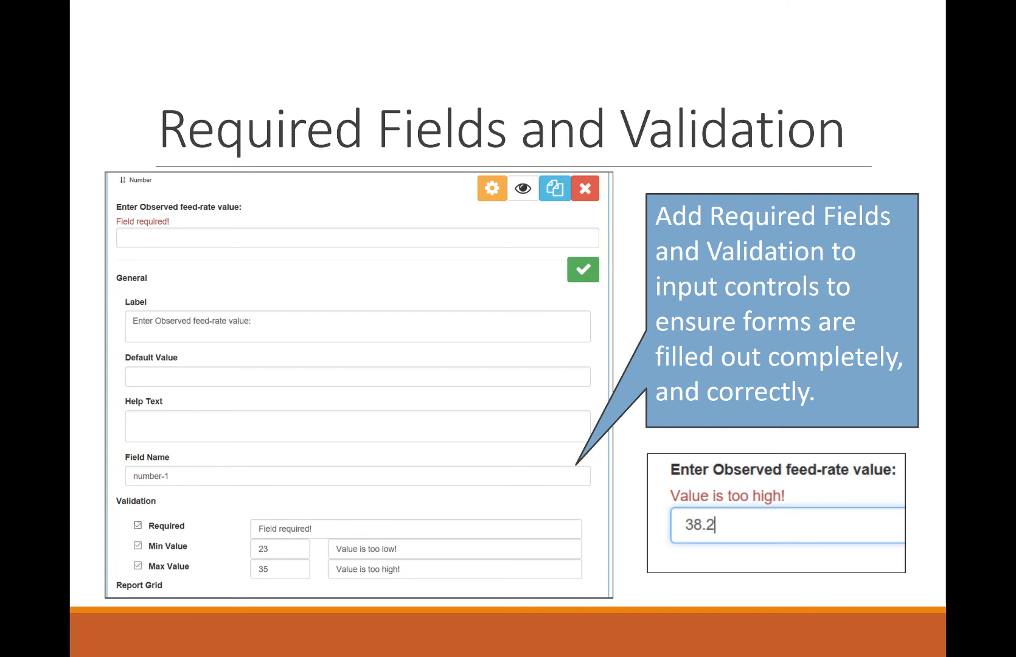
left_click(436, 547)
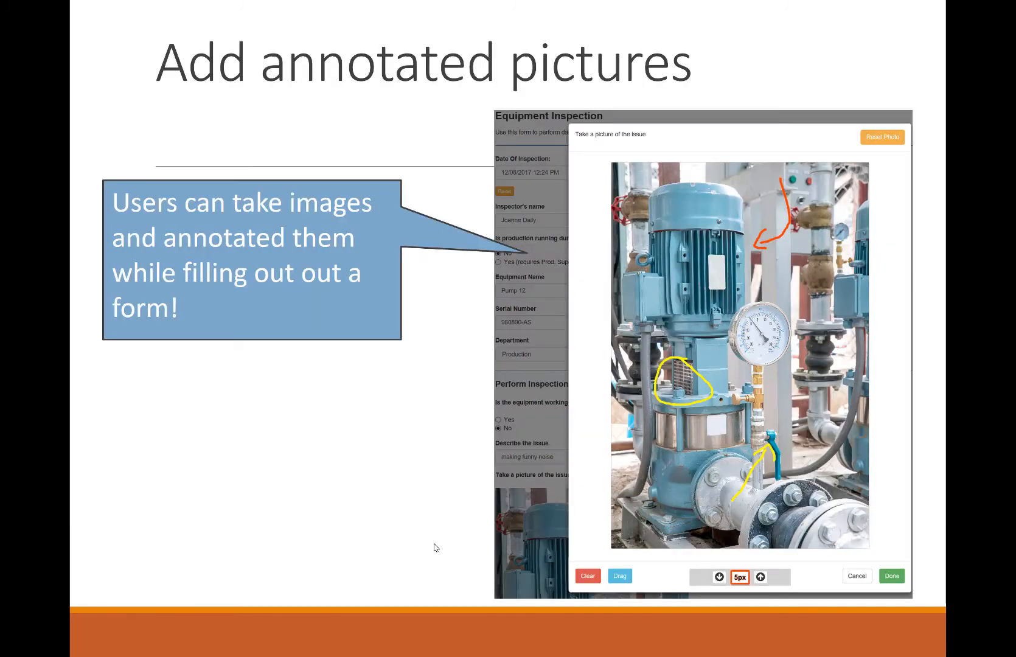